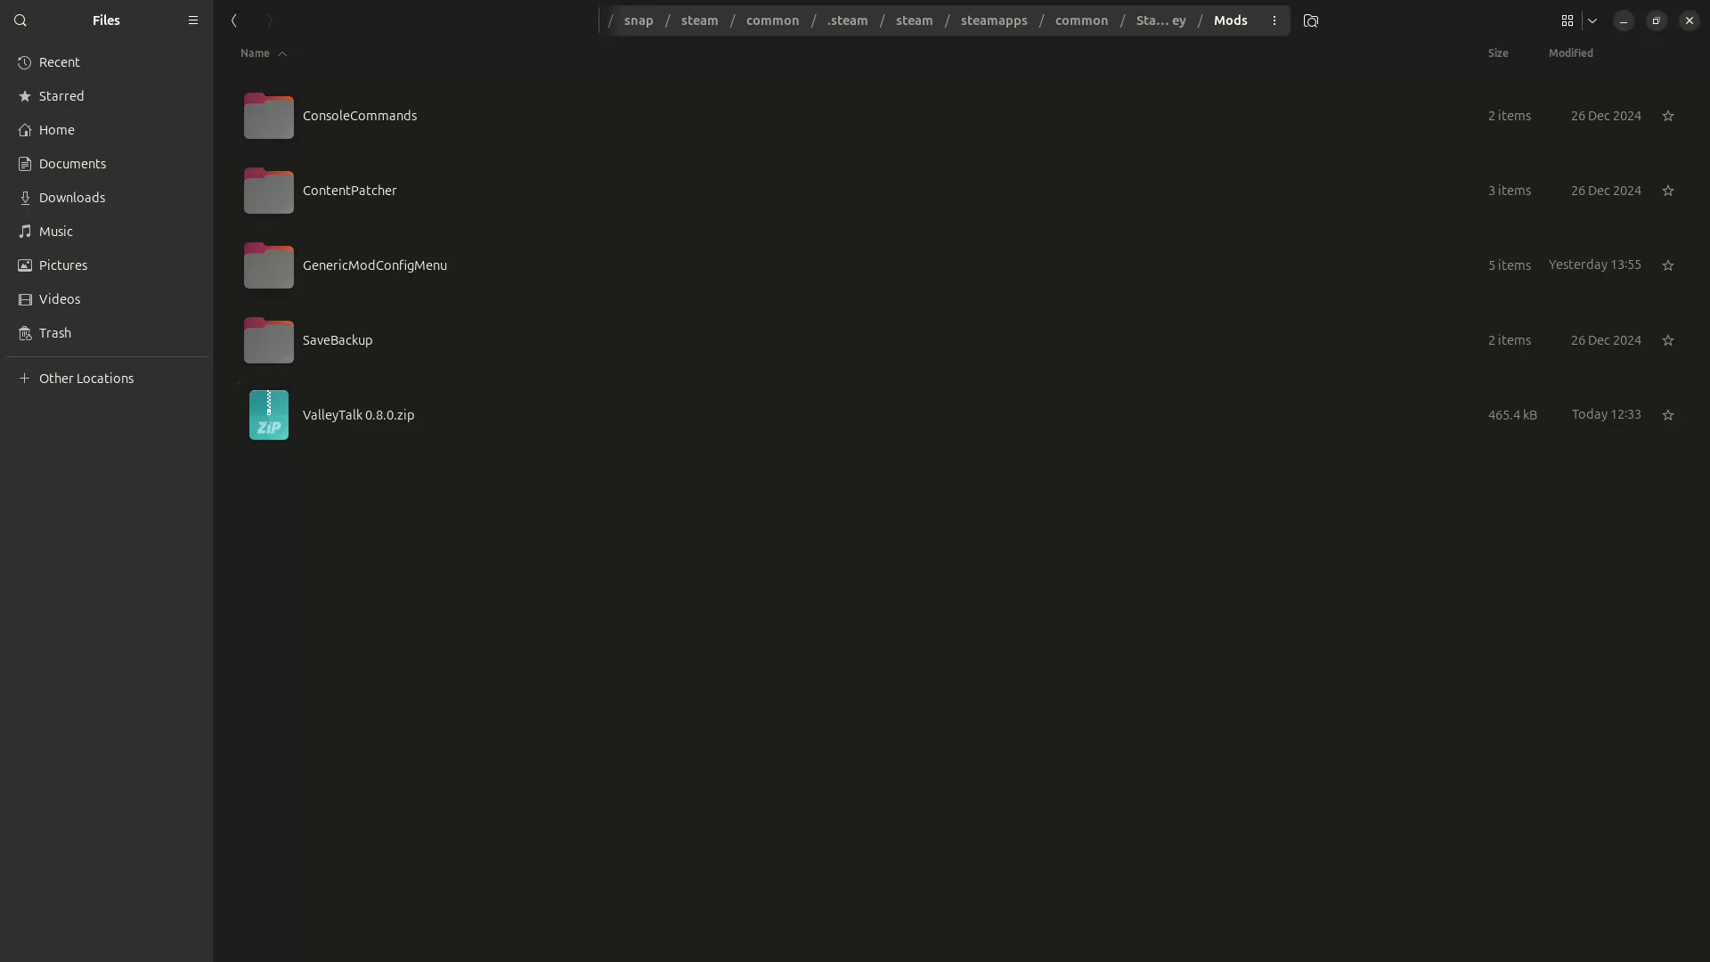
# - Extract the ValleyTalk 0.8.0.zip archive into the Mods folder
pyautogui.click(358, 415)
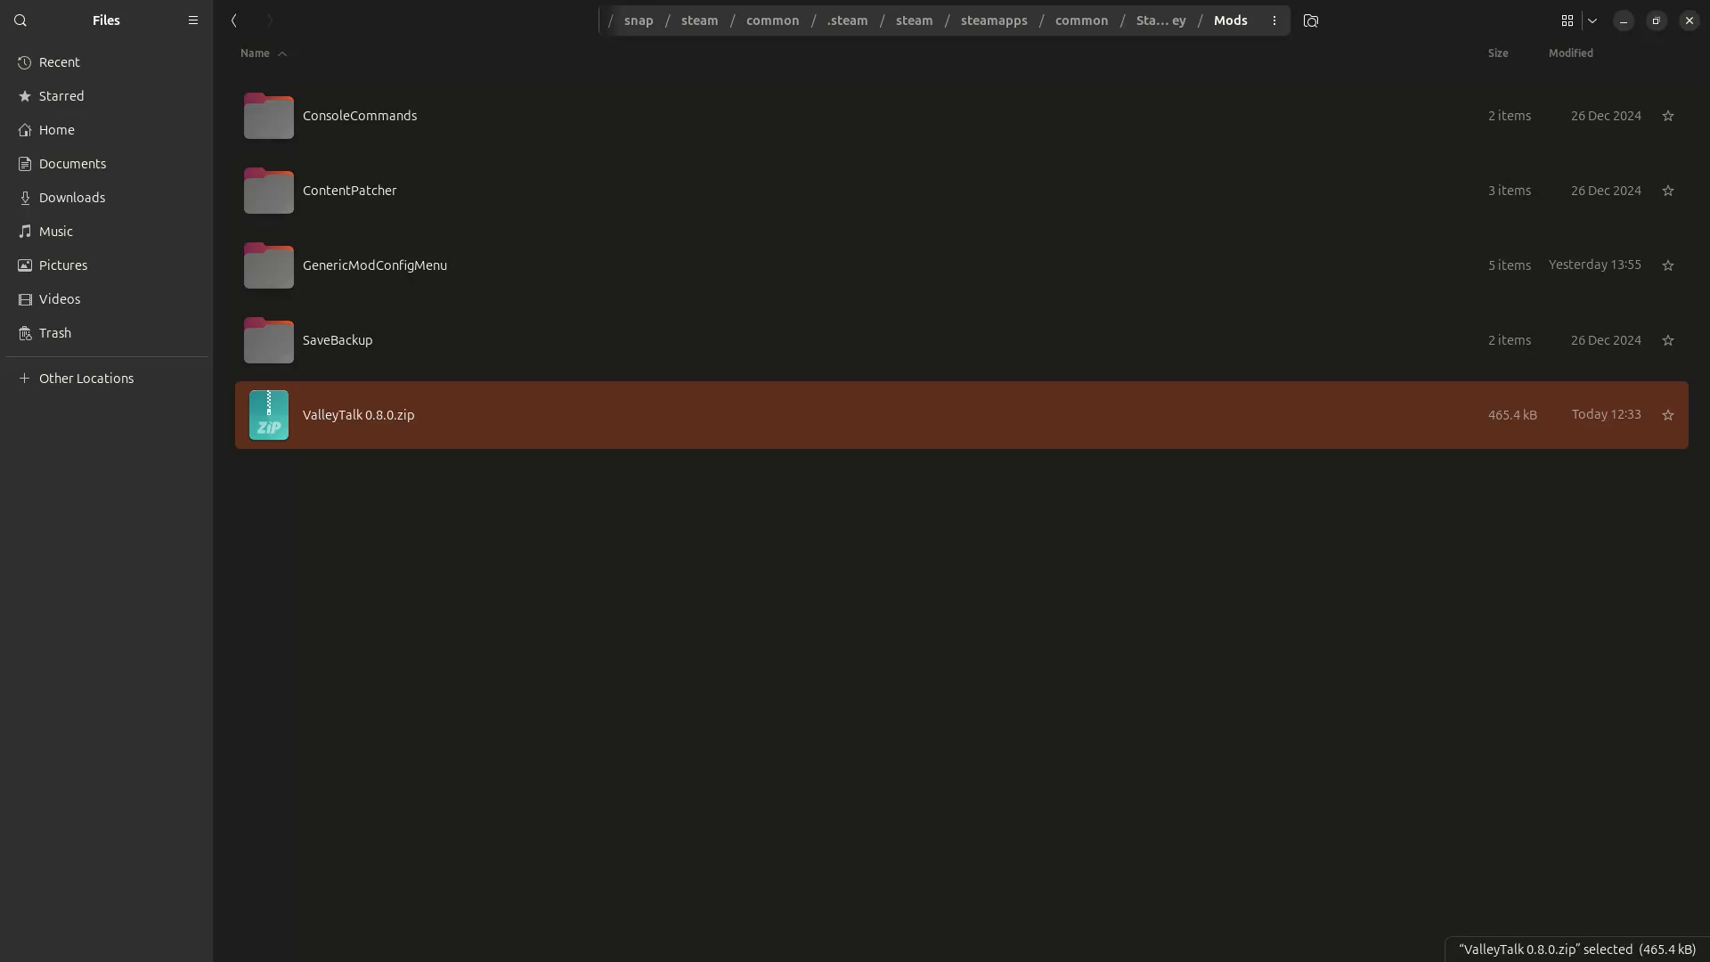
pyautogui.rightClick(397, 421)
pyautogui.press('Return')
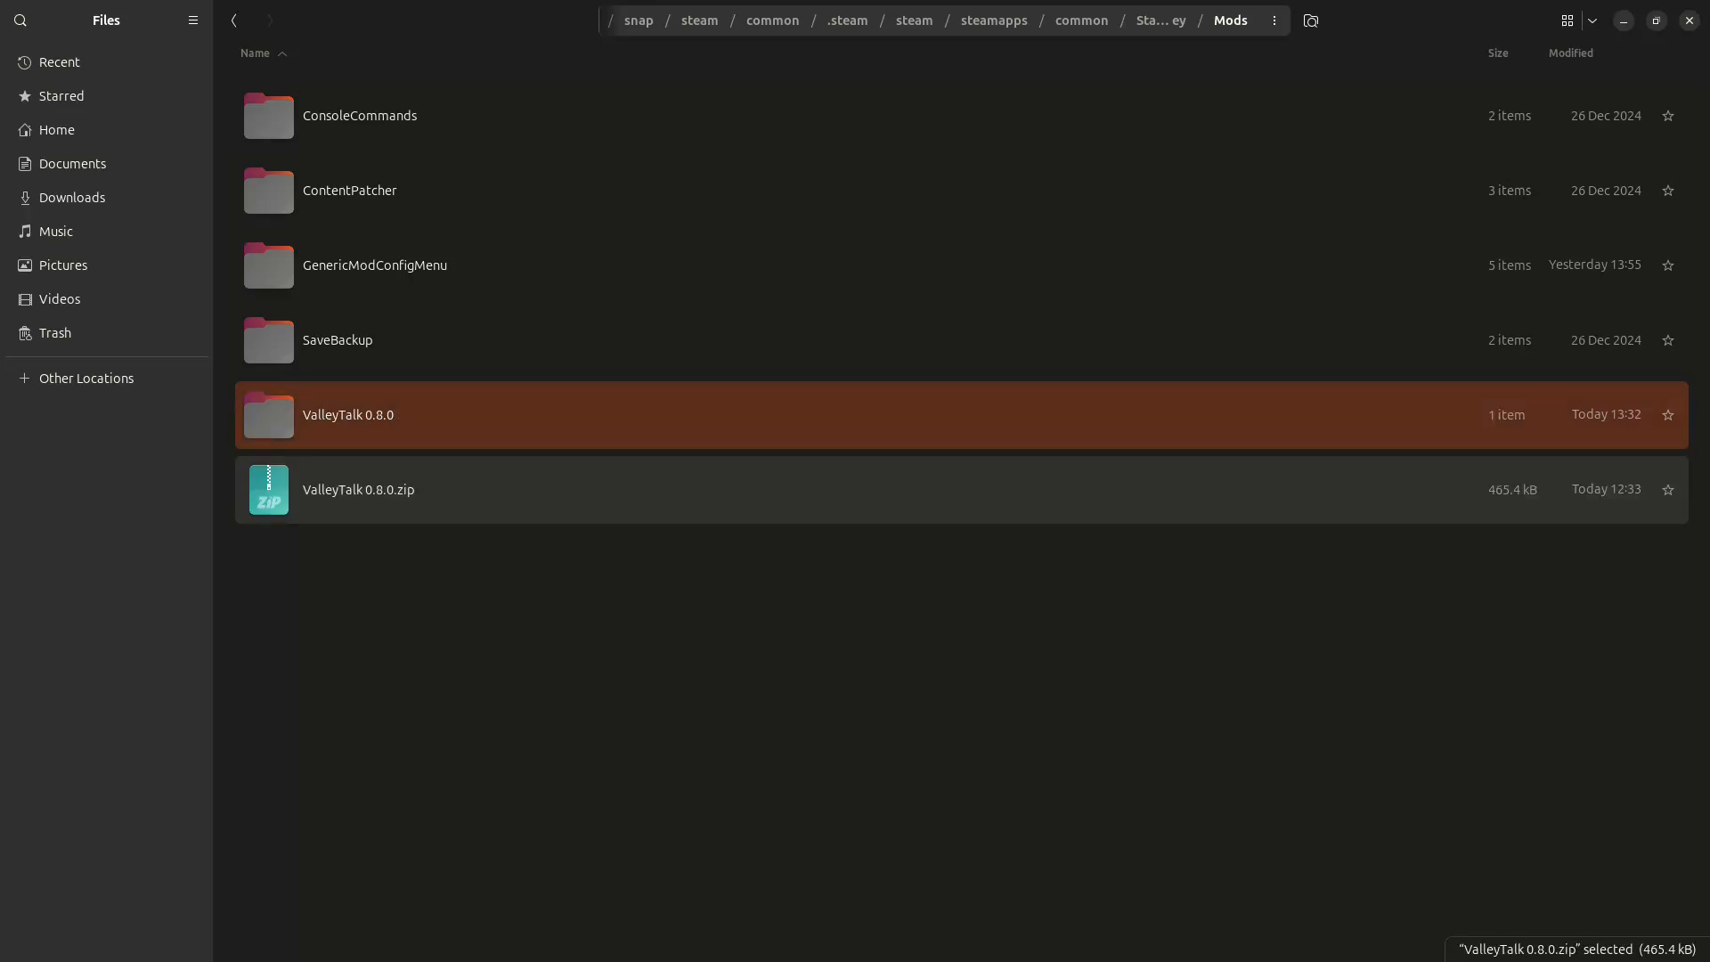
# - Move the inner ValleyTalk folder up into Mods and trash the leftover ValleyTalk 0.8.0 folder
pyautogui.press('Return')
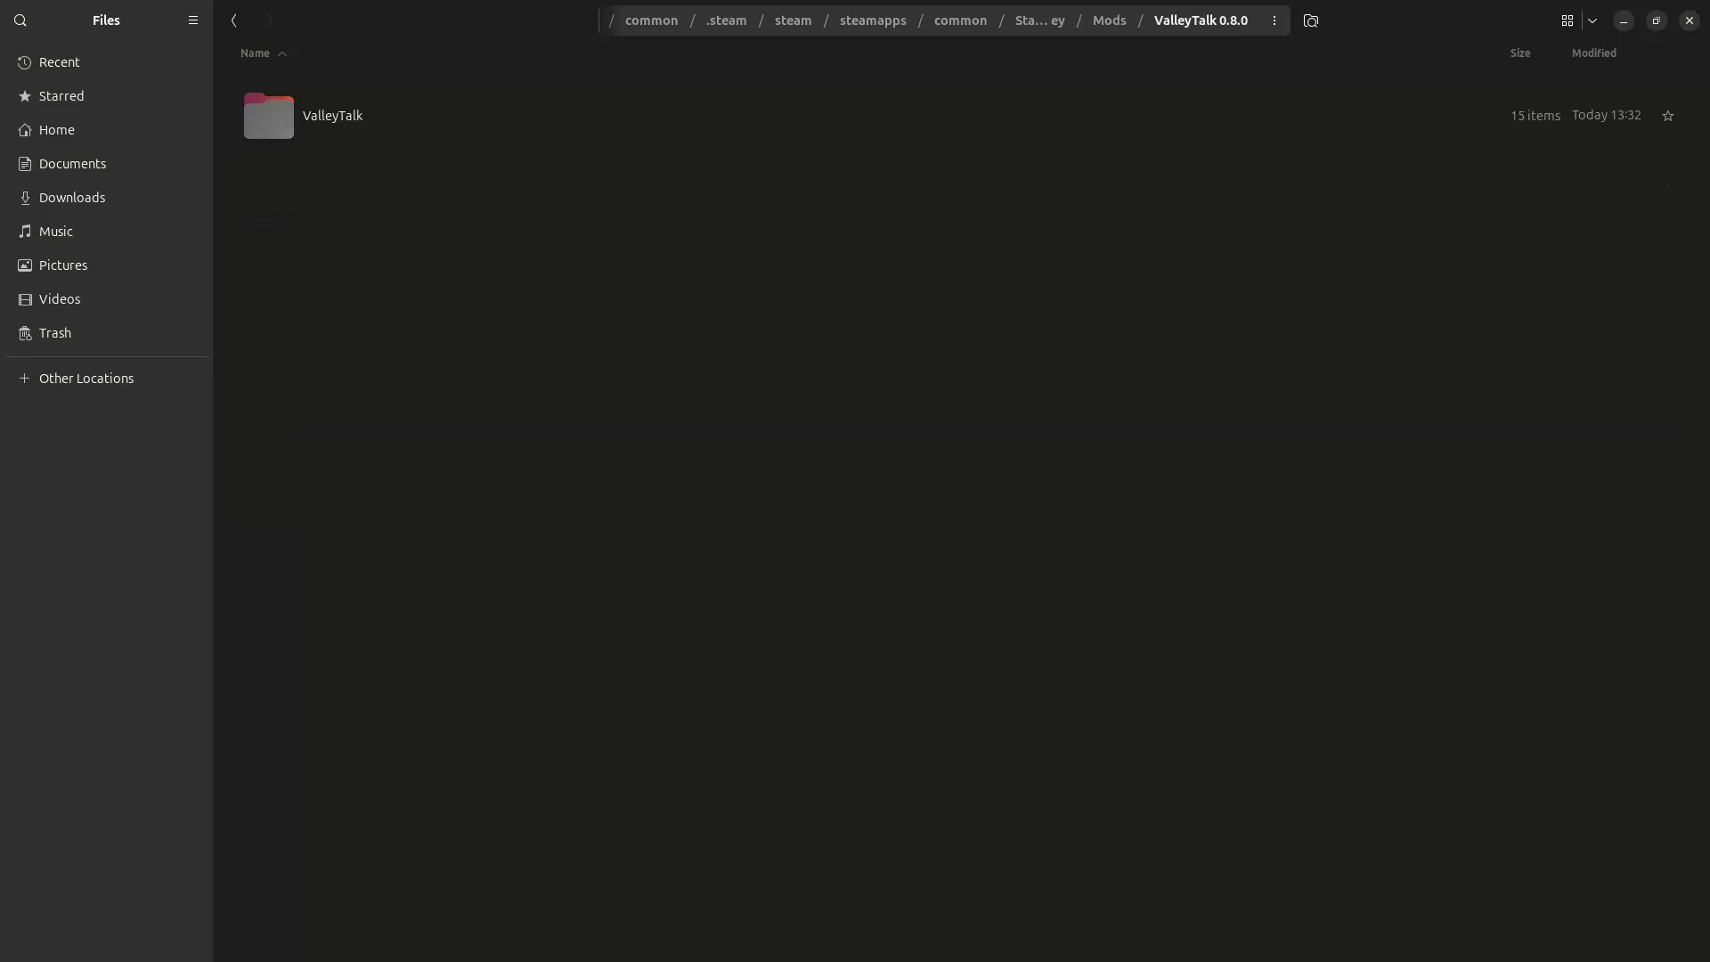
pyautogui.press('Down')
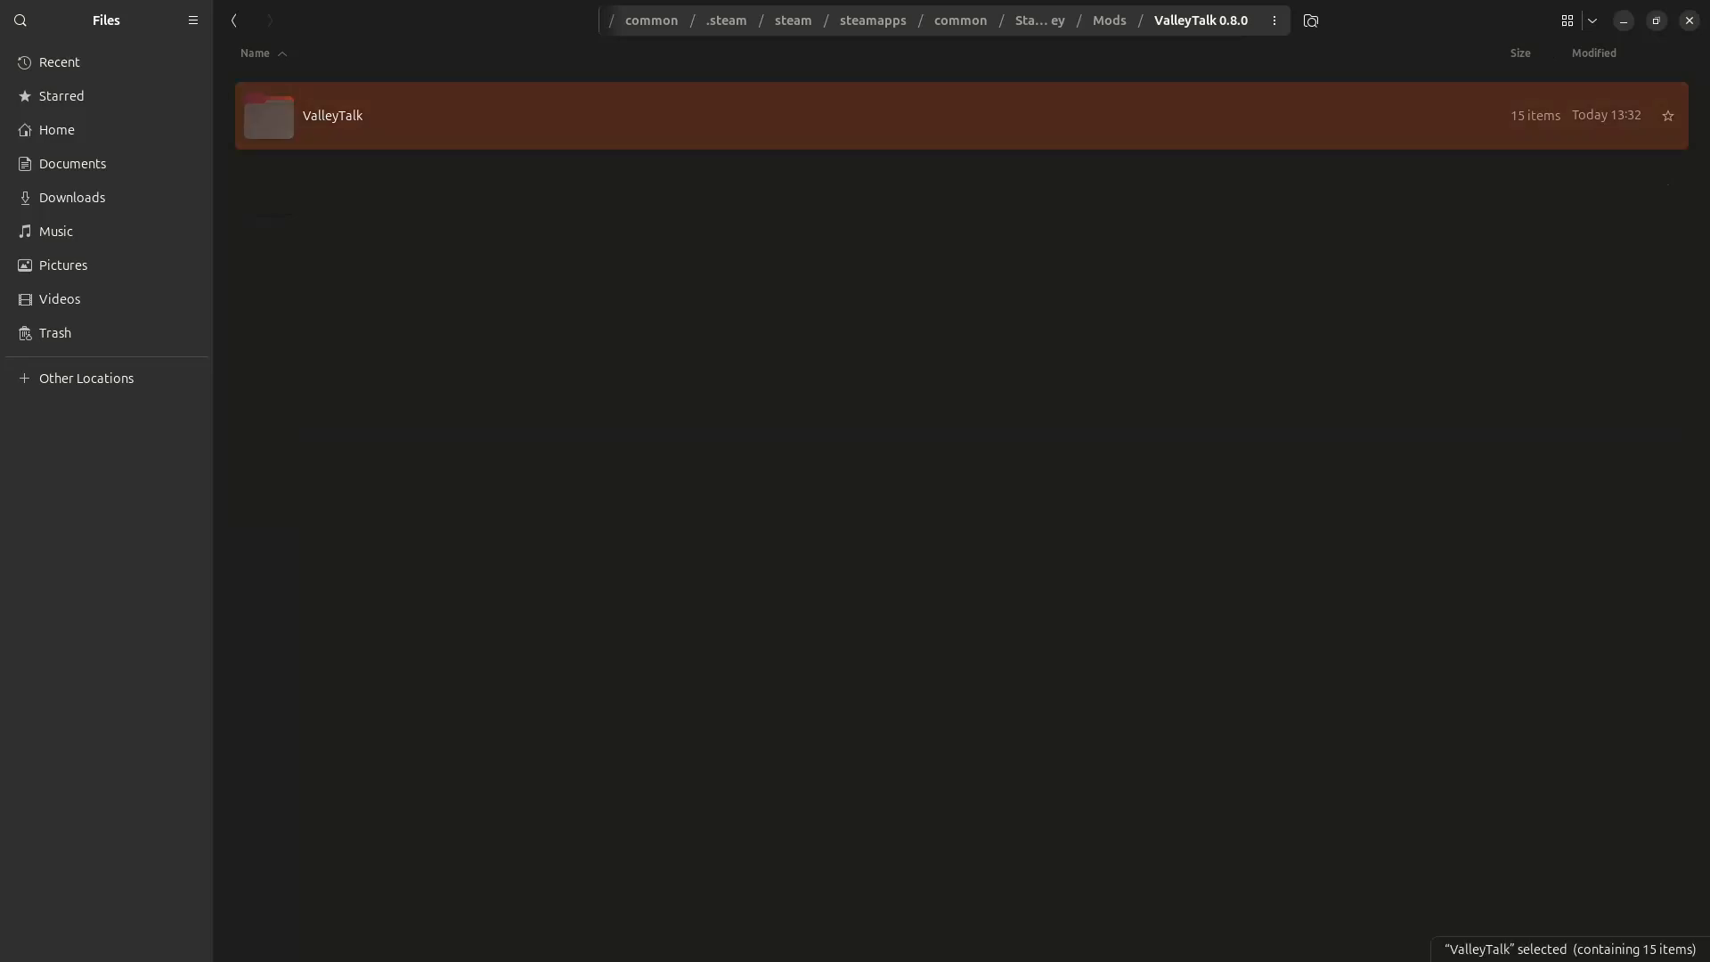
pyautogui.click(1110, 20)
pyautogui.hotkey('ctrl', 'v')
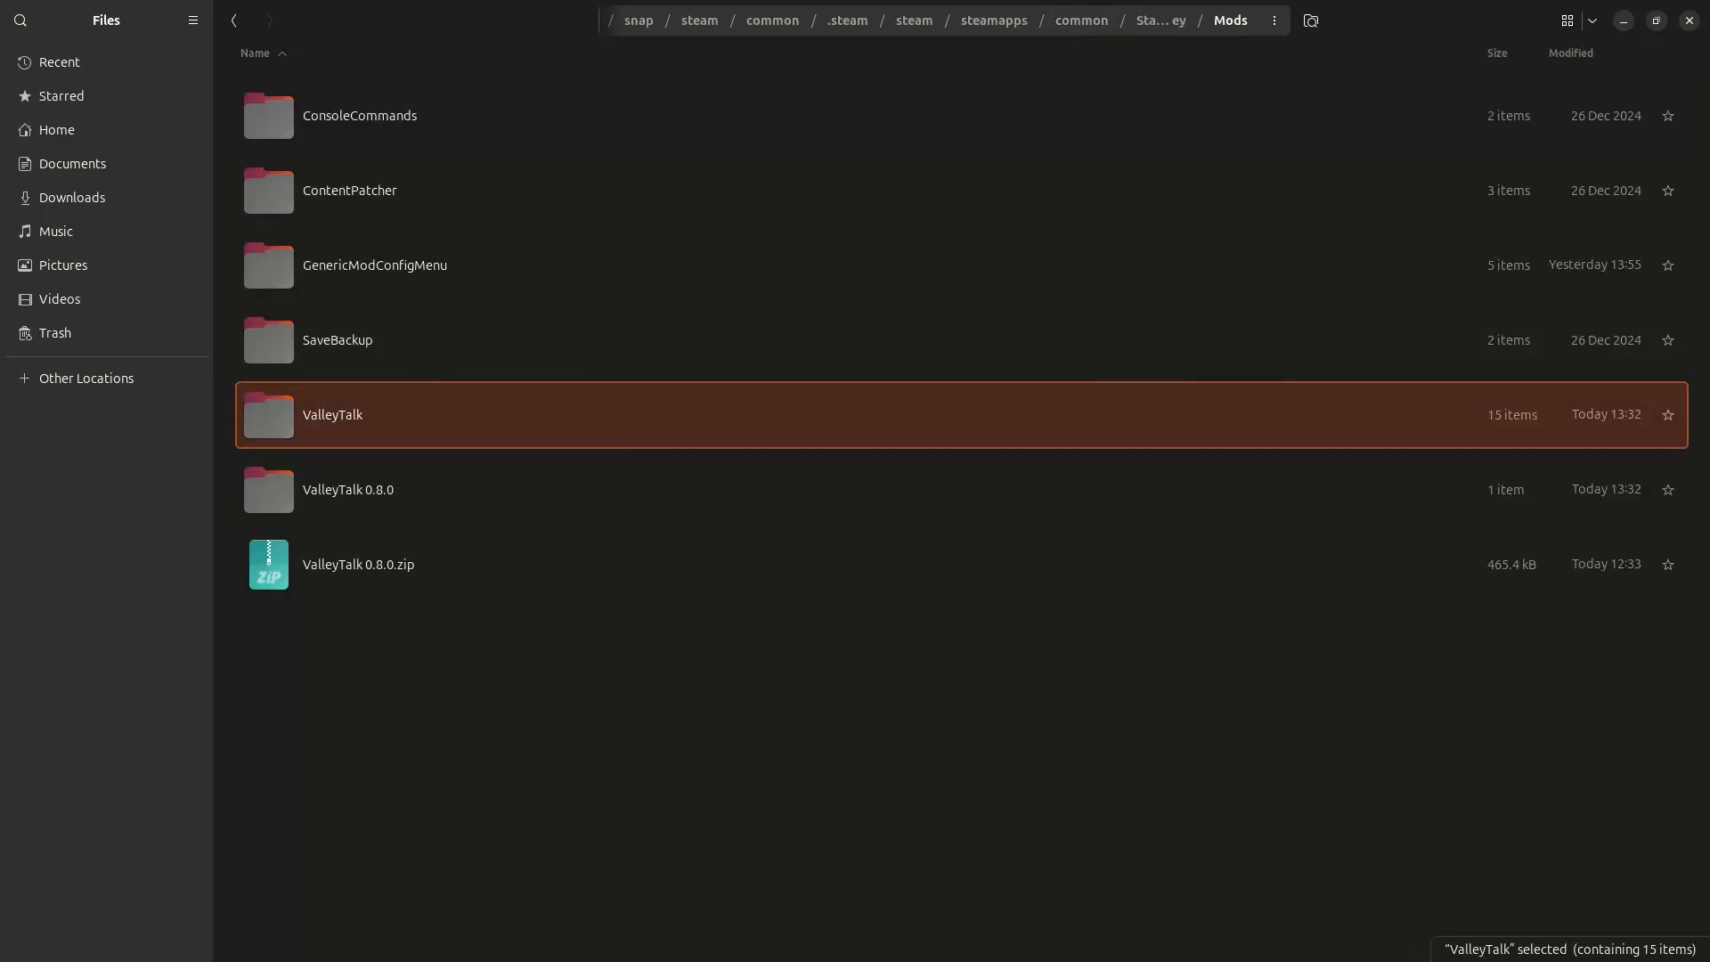
pyautogui.click(348, 490)
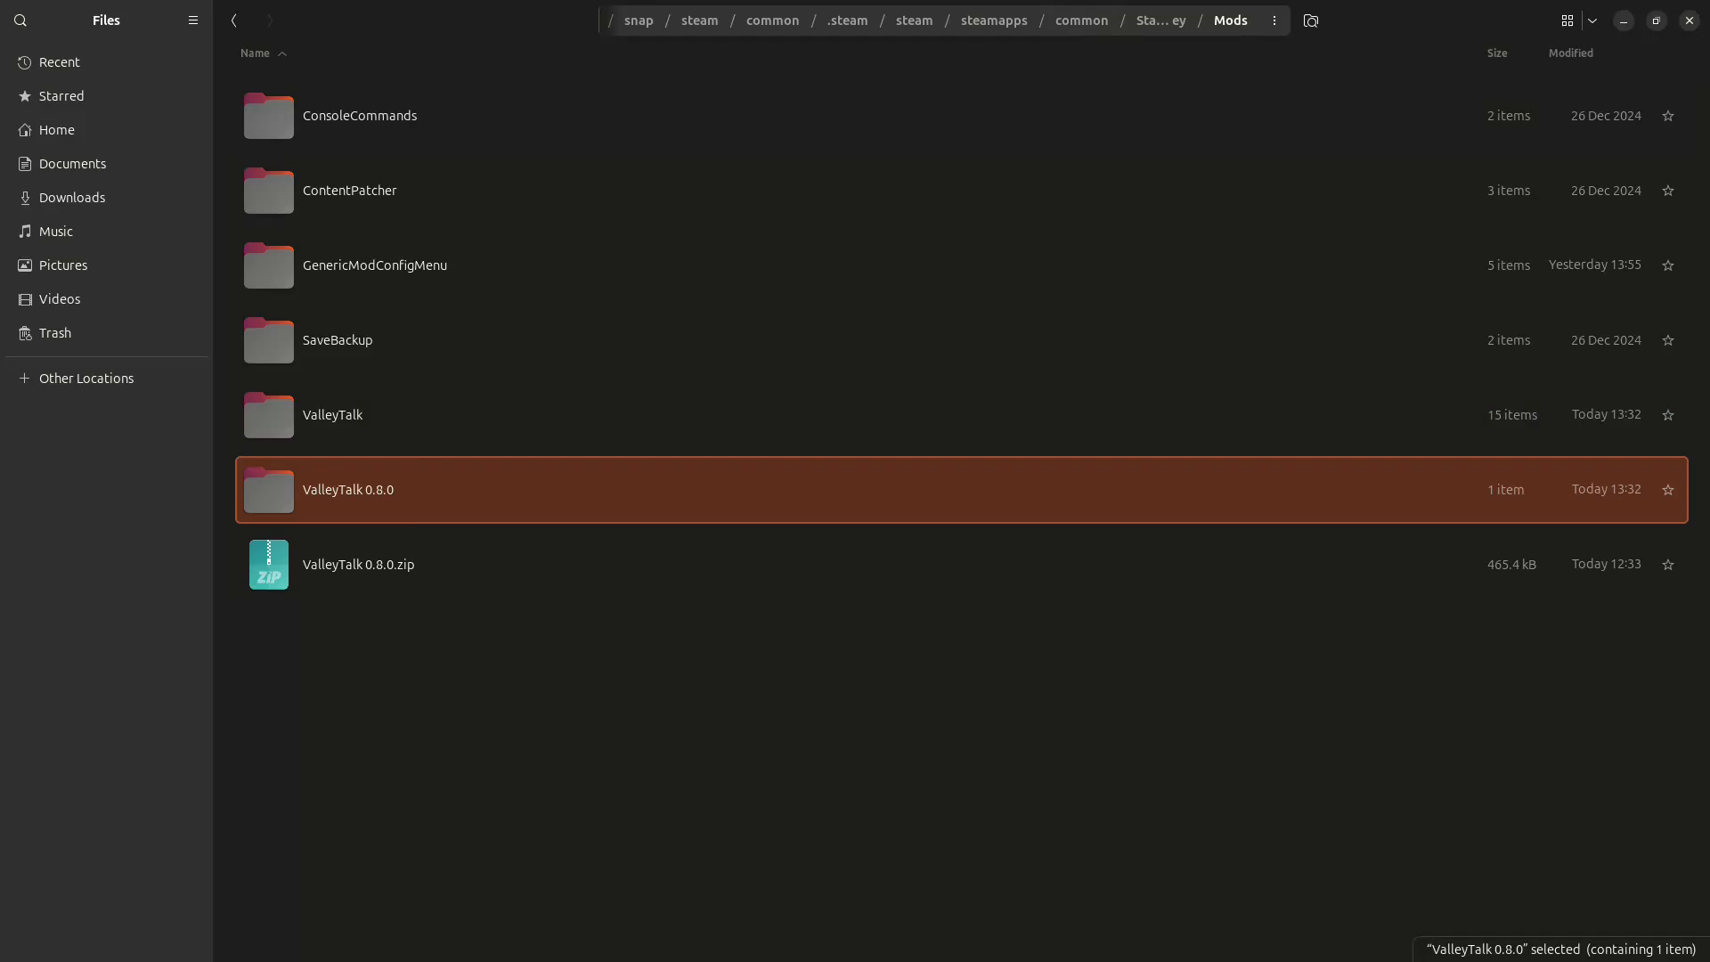
pyautogui.press('Delete')
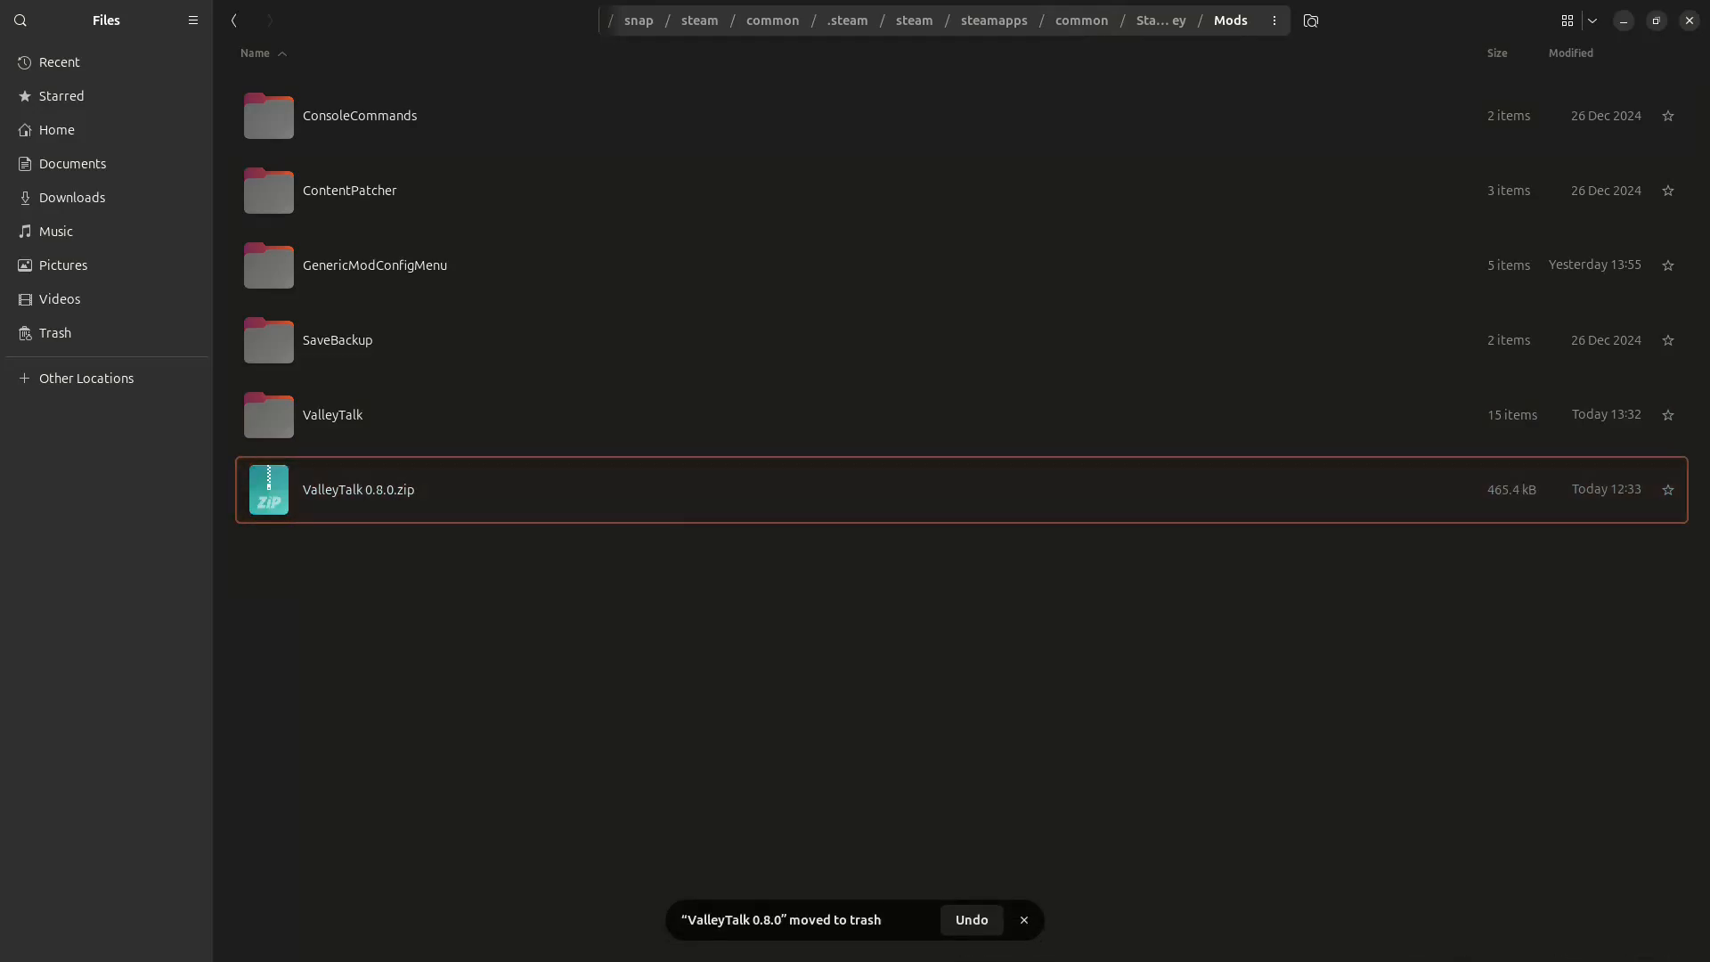
# - Open ValleyTalk's config.json in the Text Editor
pyautogui.doubleClick(332, 415)
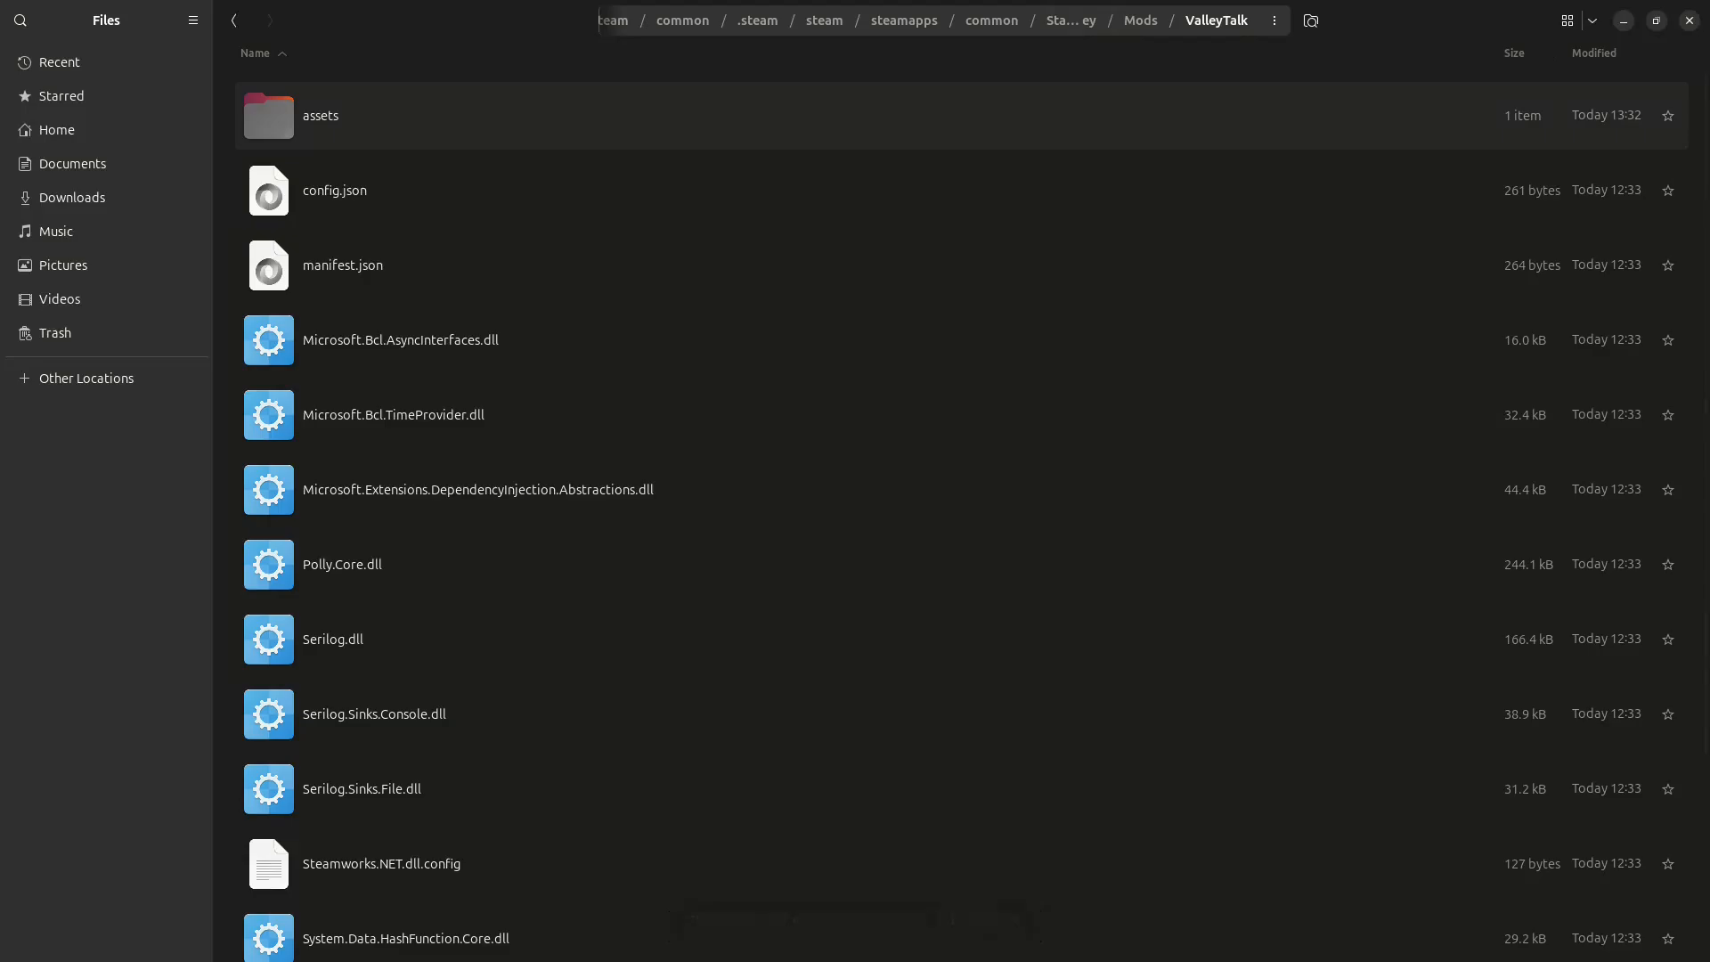
pyautogui.rightClick(461, 194)
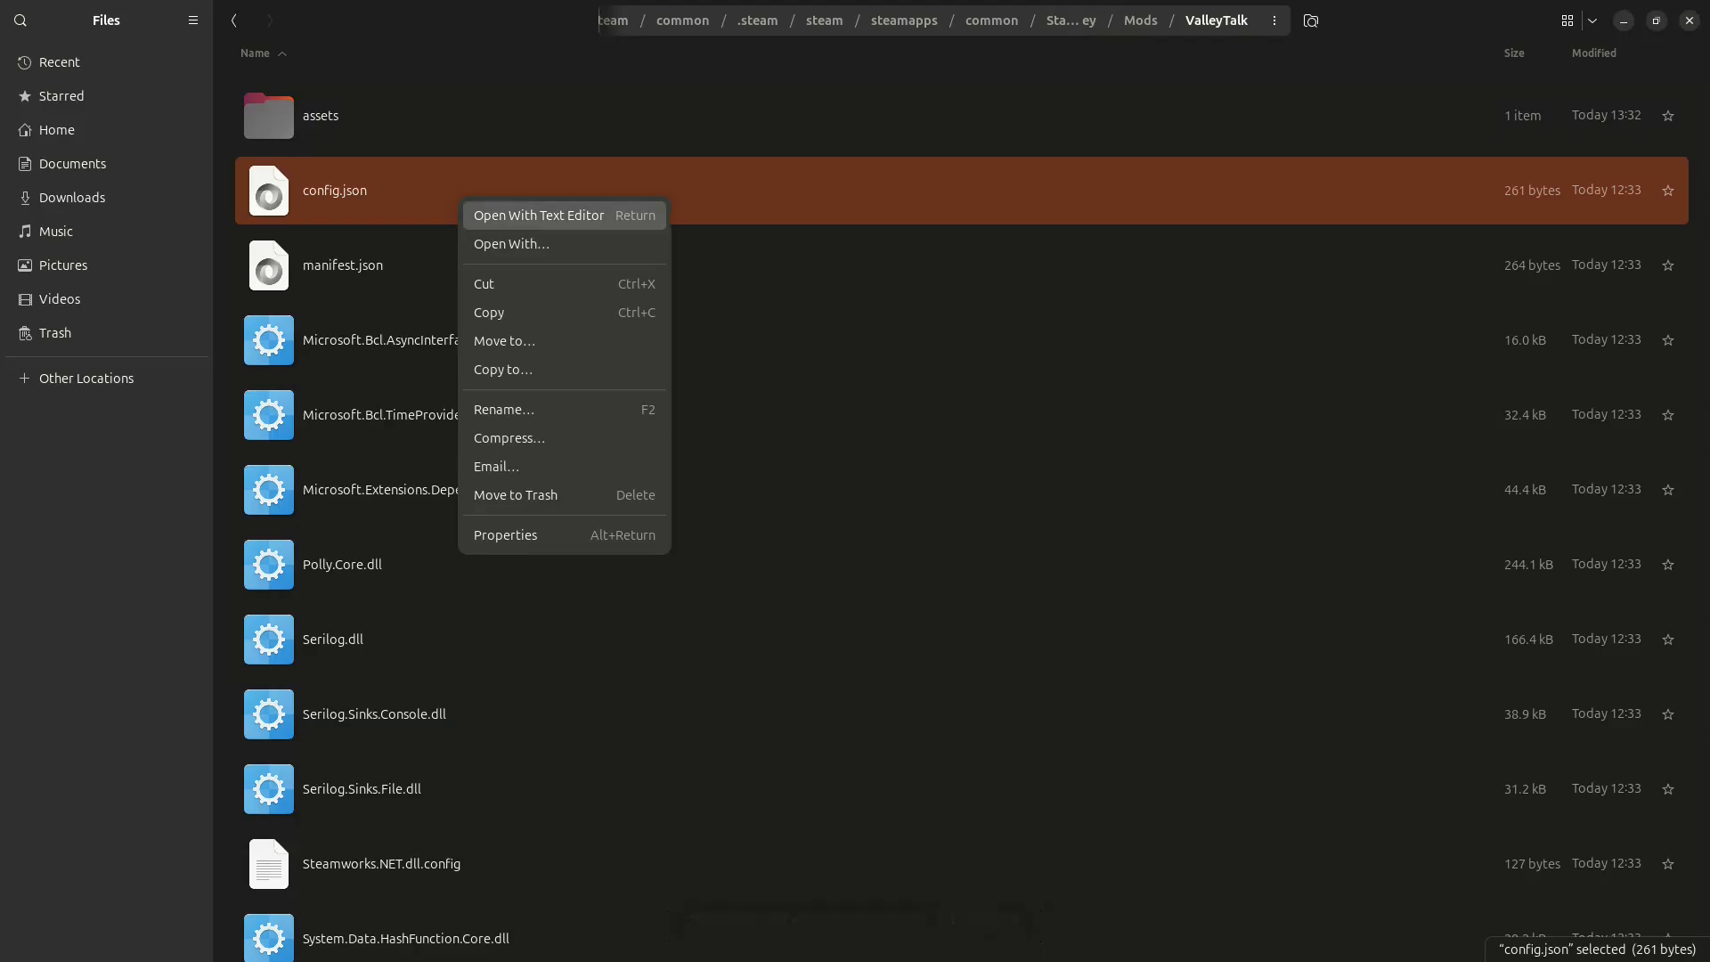
pyautogui.press('Return')
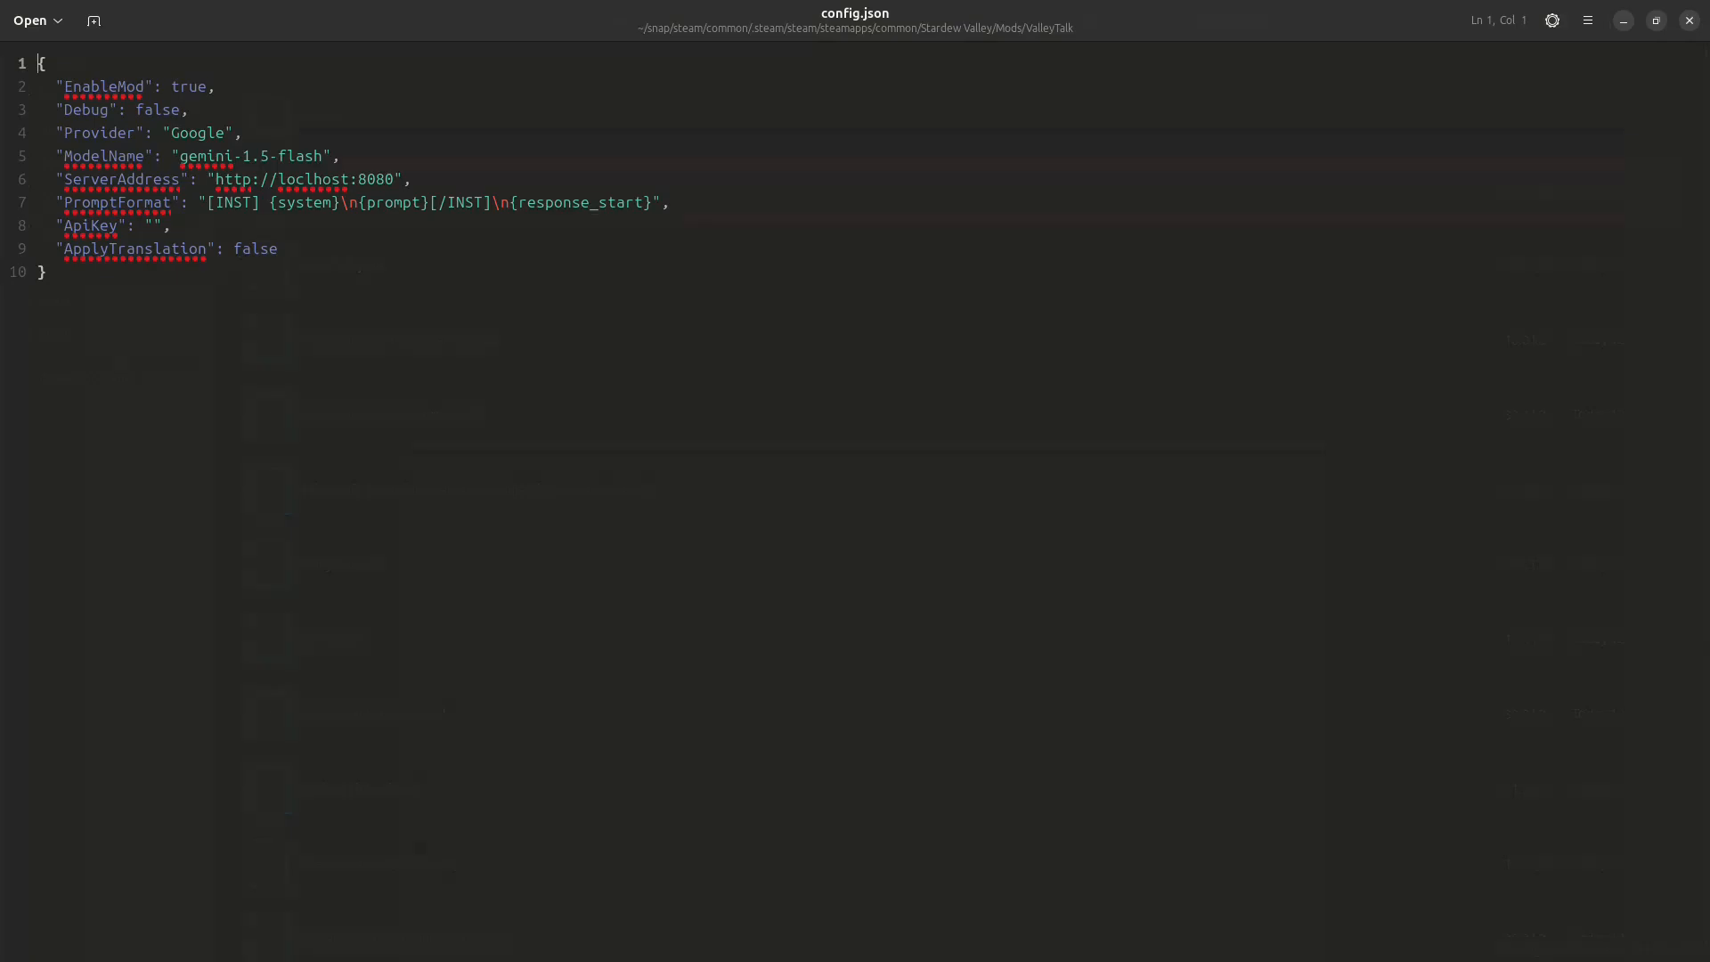
# - Change Provider from Google to Mistral and ModelName from gemini-1.5-flash to open-mixtral-8x22b
pyautogui.doubleClick(196, 133)
pyautogui.write('Mistral')
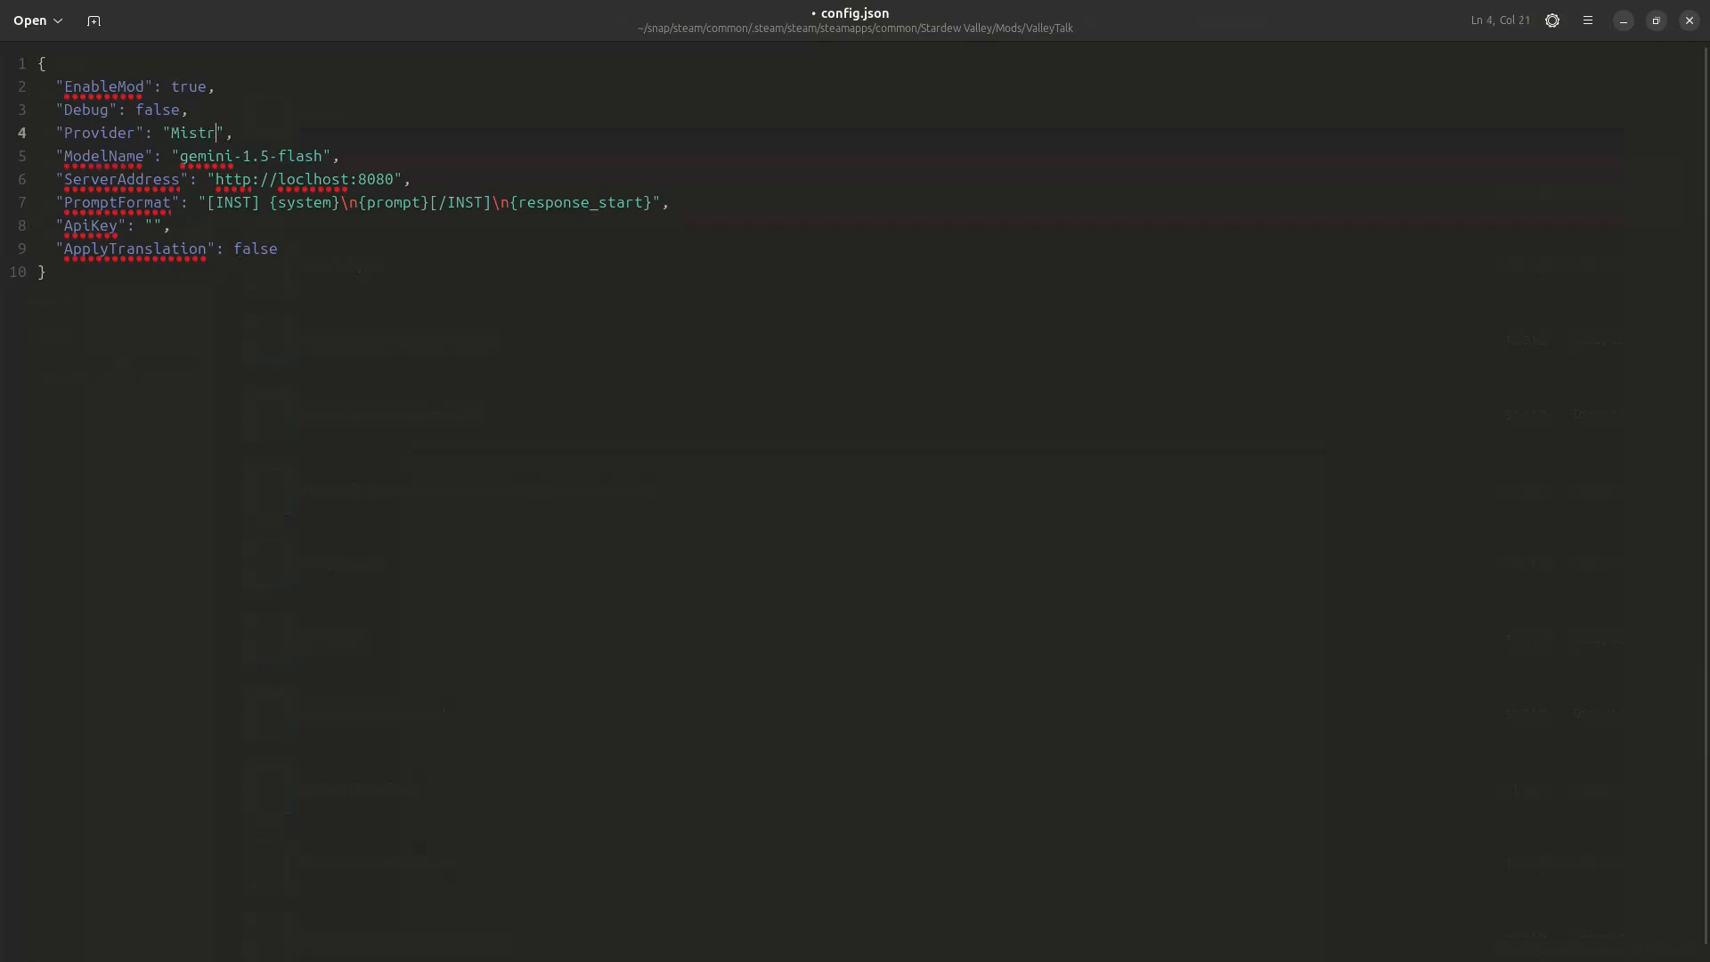
pyautogui.moveTo(180, 156); pyautogui.dragTo(323, 156)
pyautogui.press('BackSpace')
pyautogui.write('open-m')
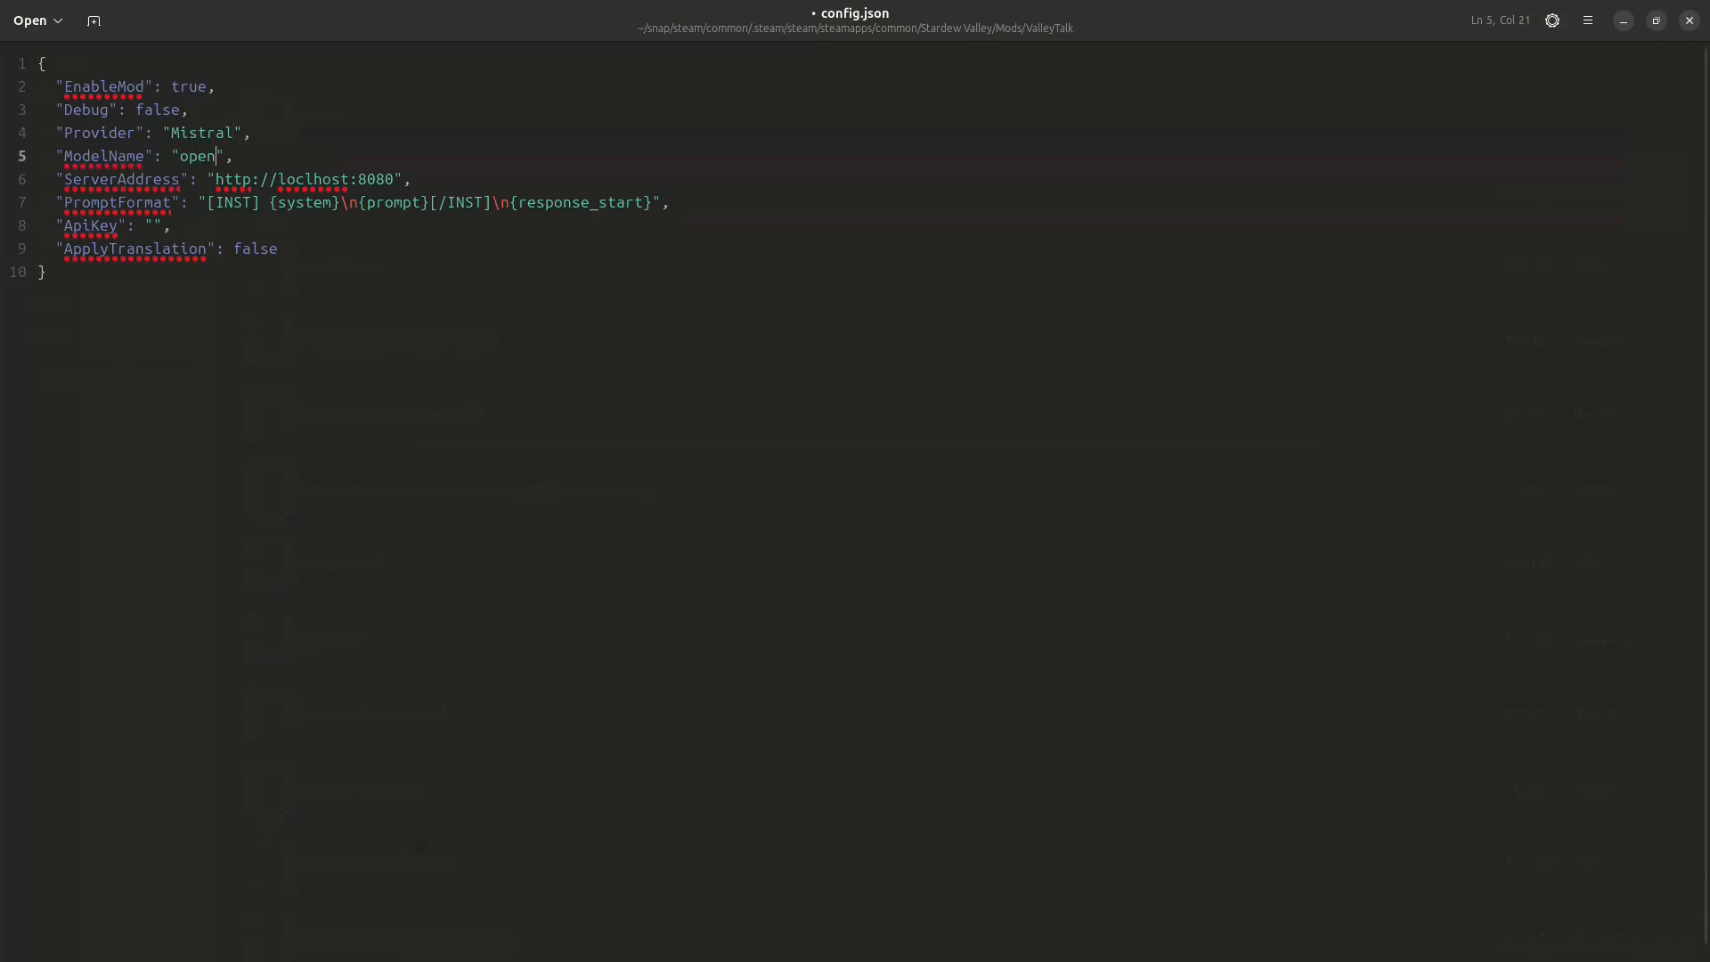
pyautogui.write('ixtral-')
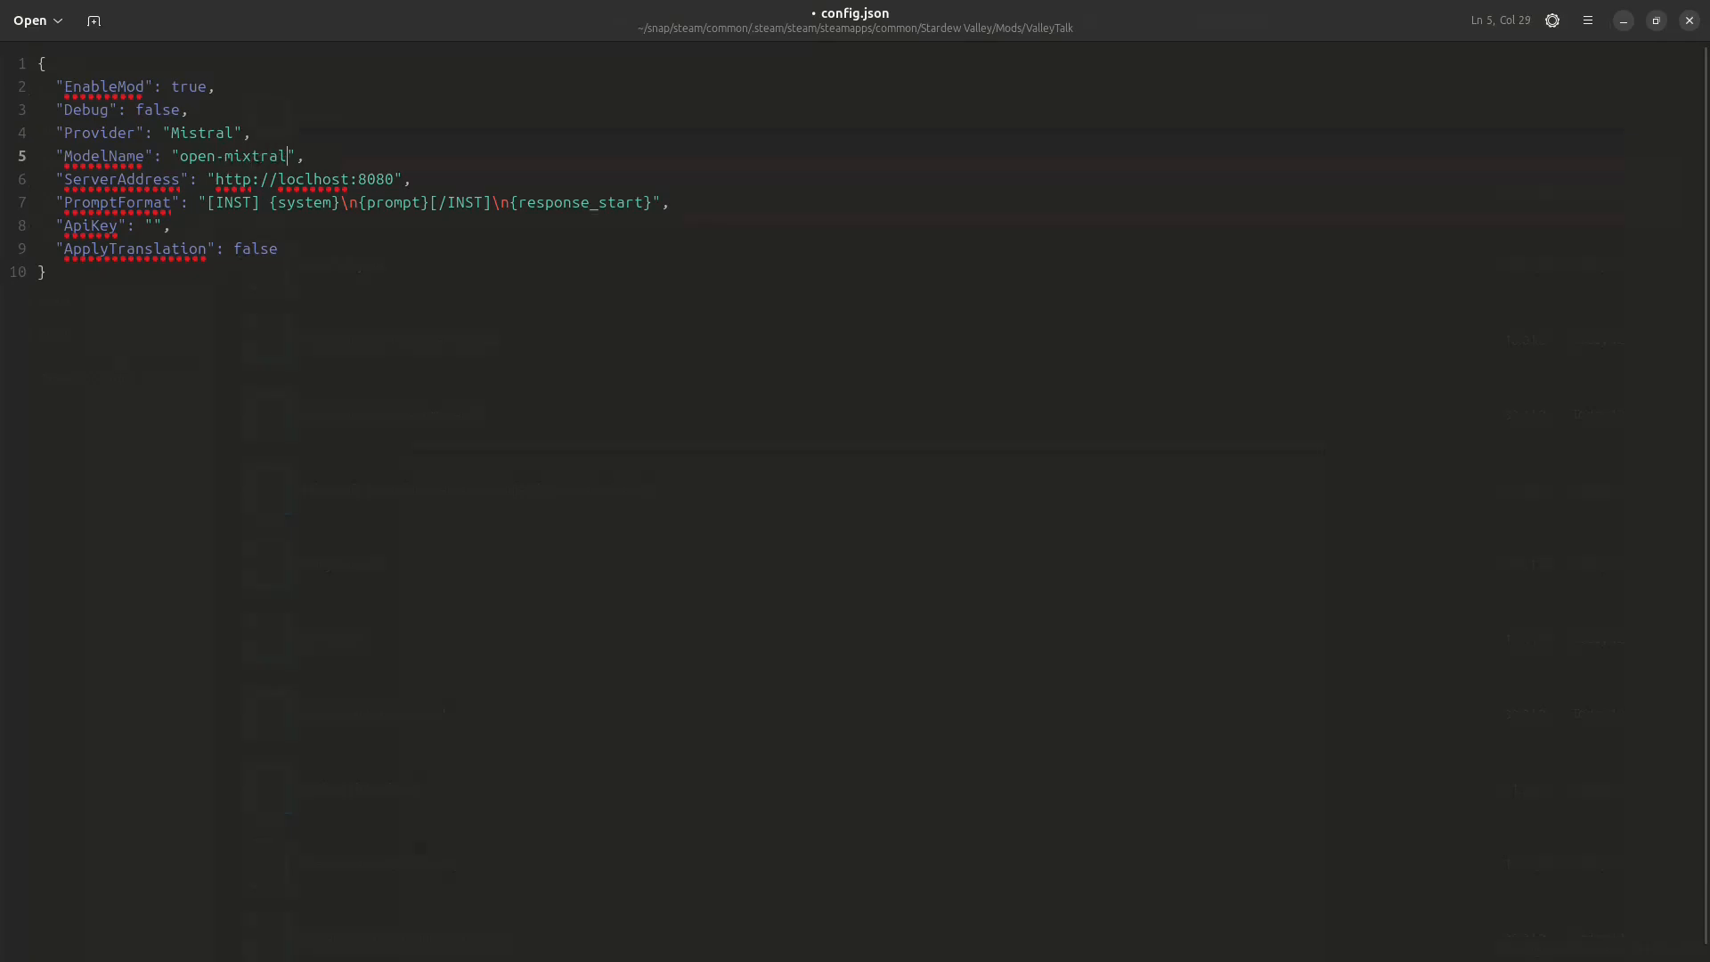
pyautogui.write('8x22b')
pyautogui.press('Down')
pyautogui.press('Down')
pyautogui.press('Down')
pyautogui.hotkey('alt', 'Tab')
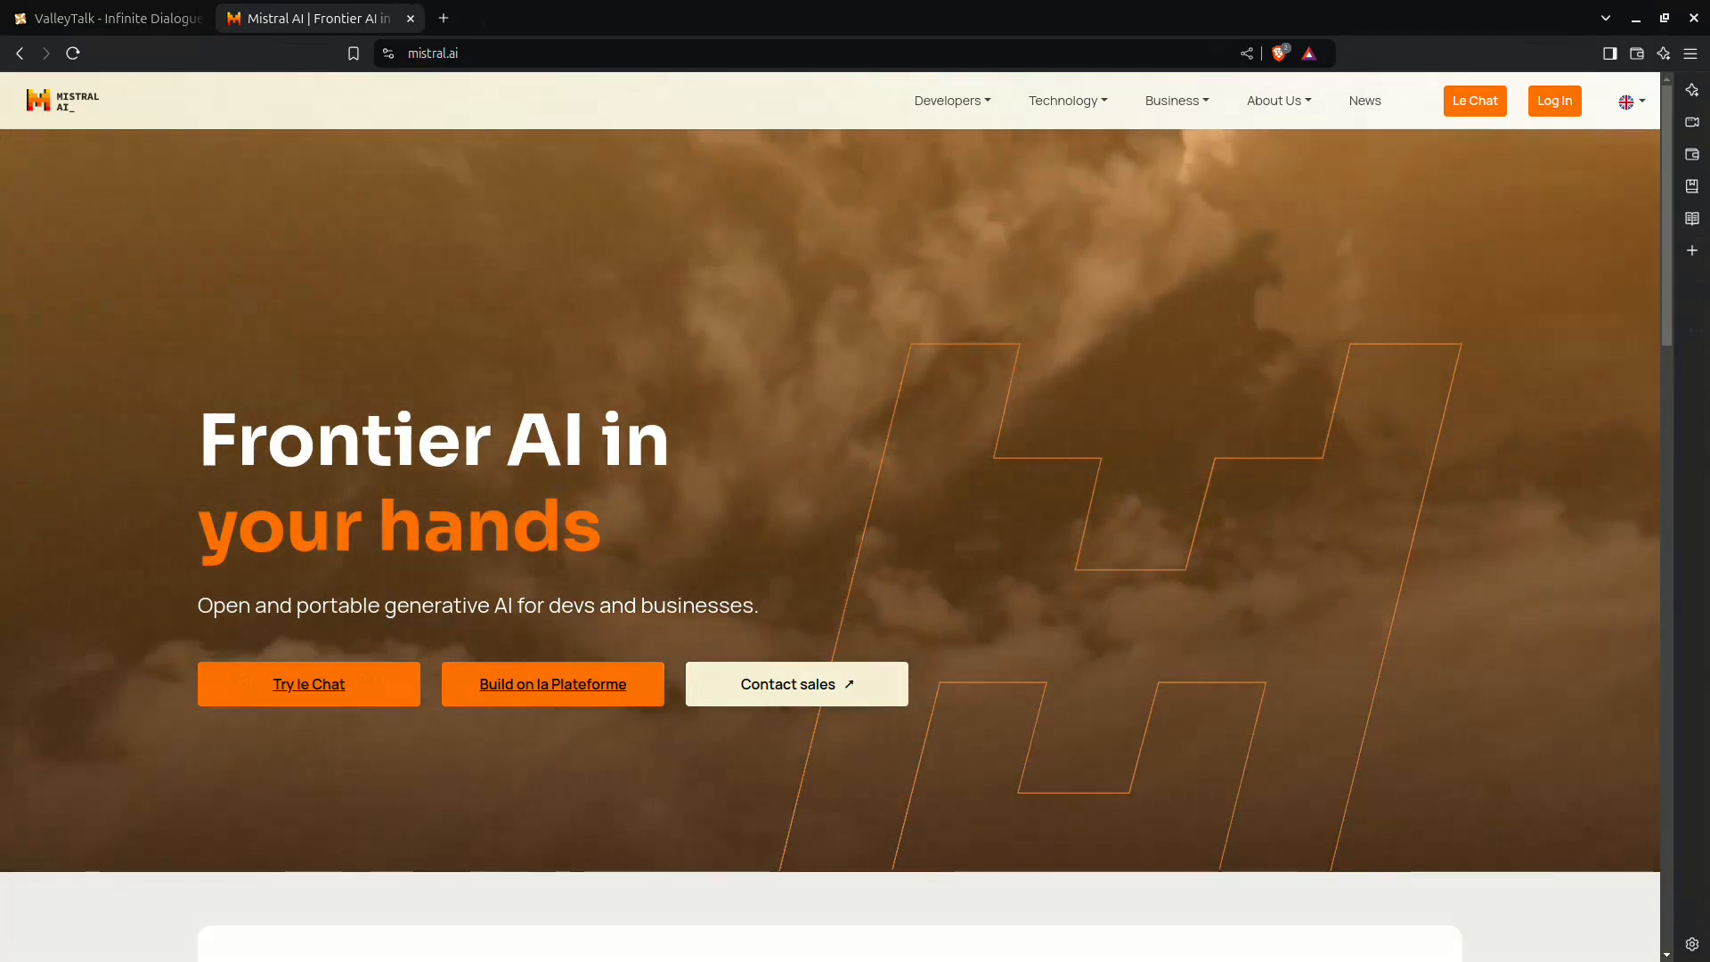
# - Register a new Mistral la Plateforme account using the existing Google account
pyautogui.click(553, 684)
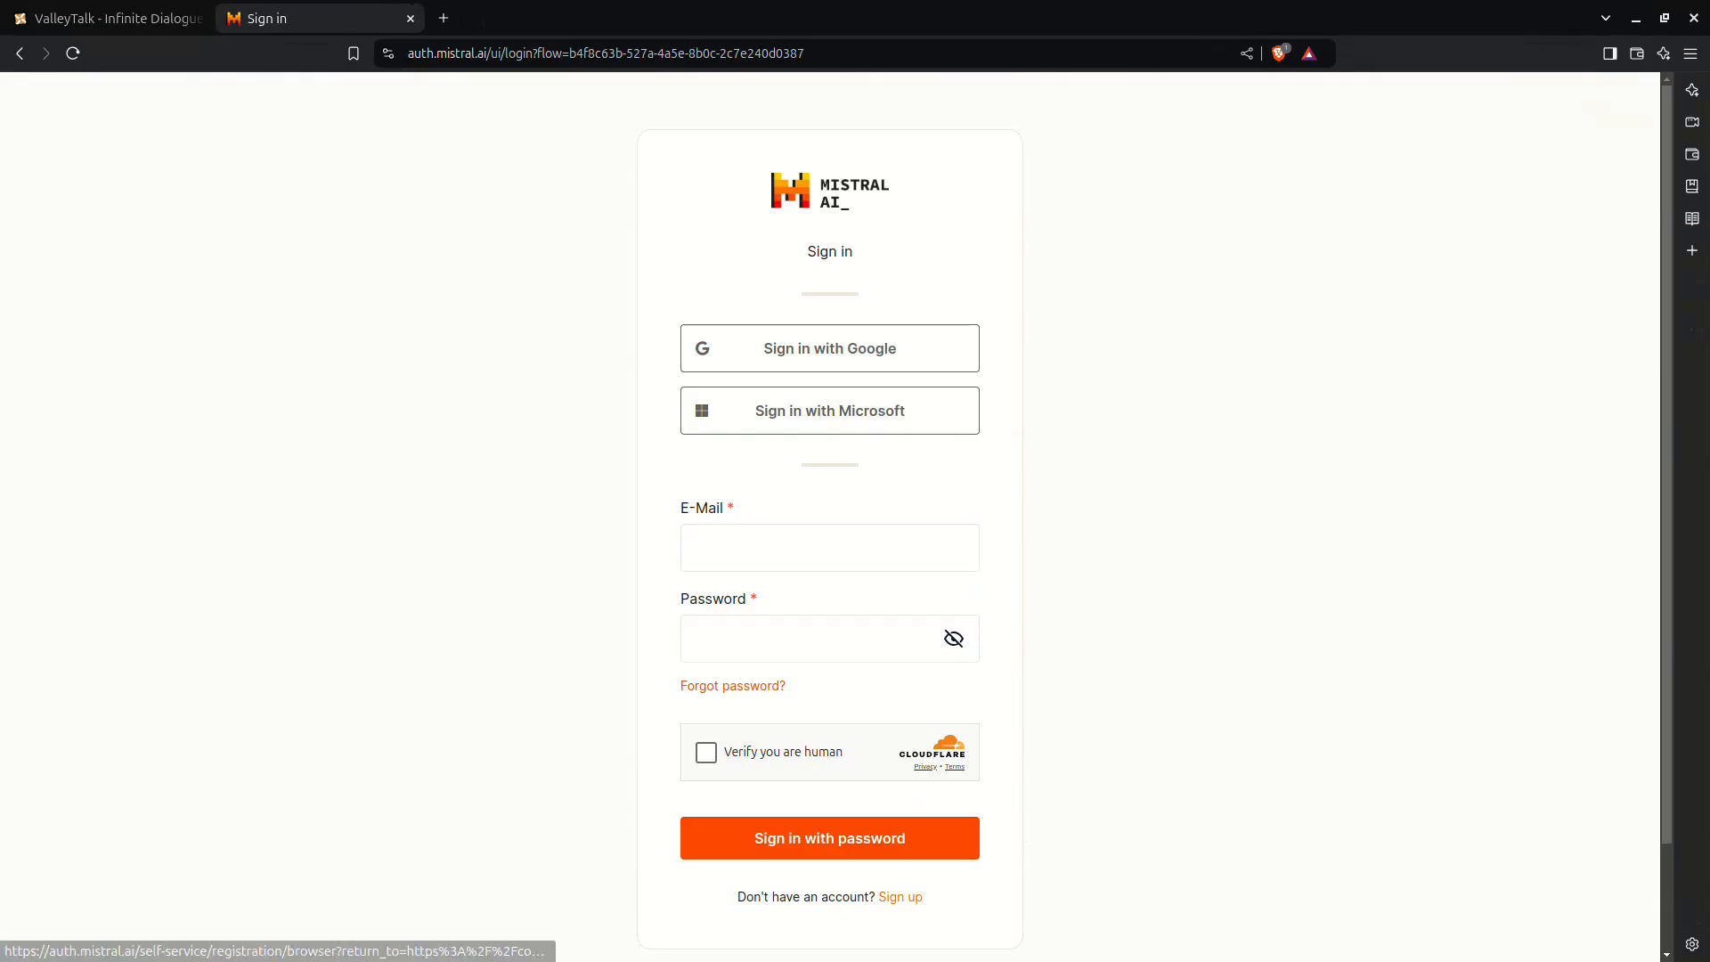
pyautogui.click(900, 897)
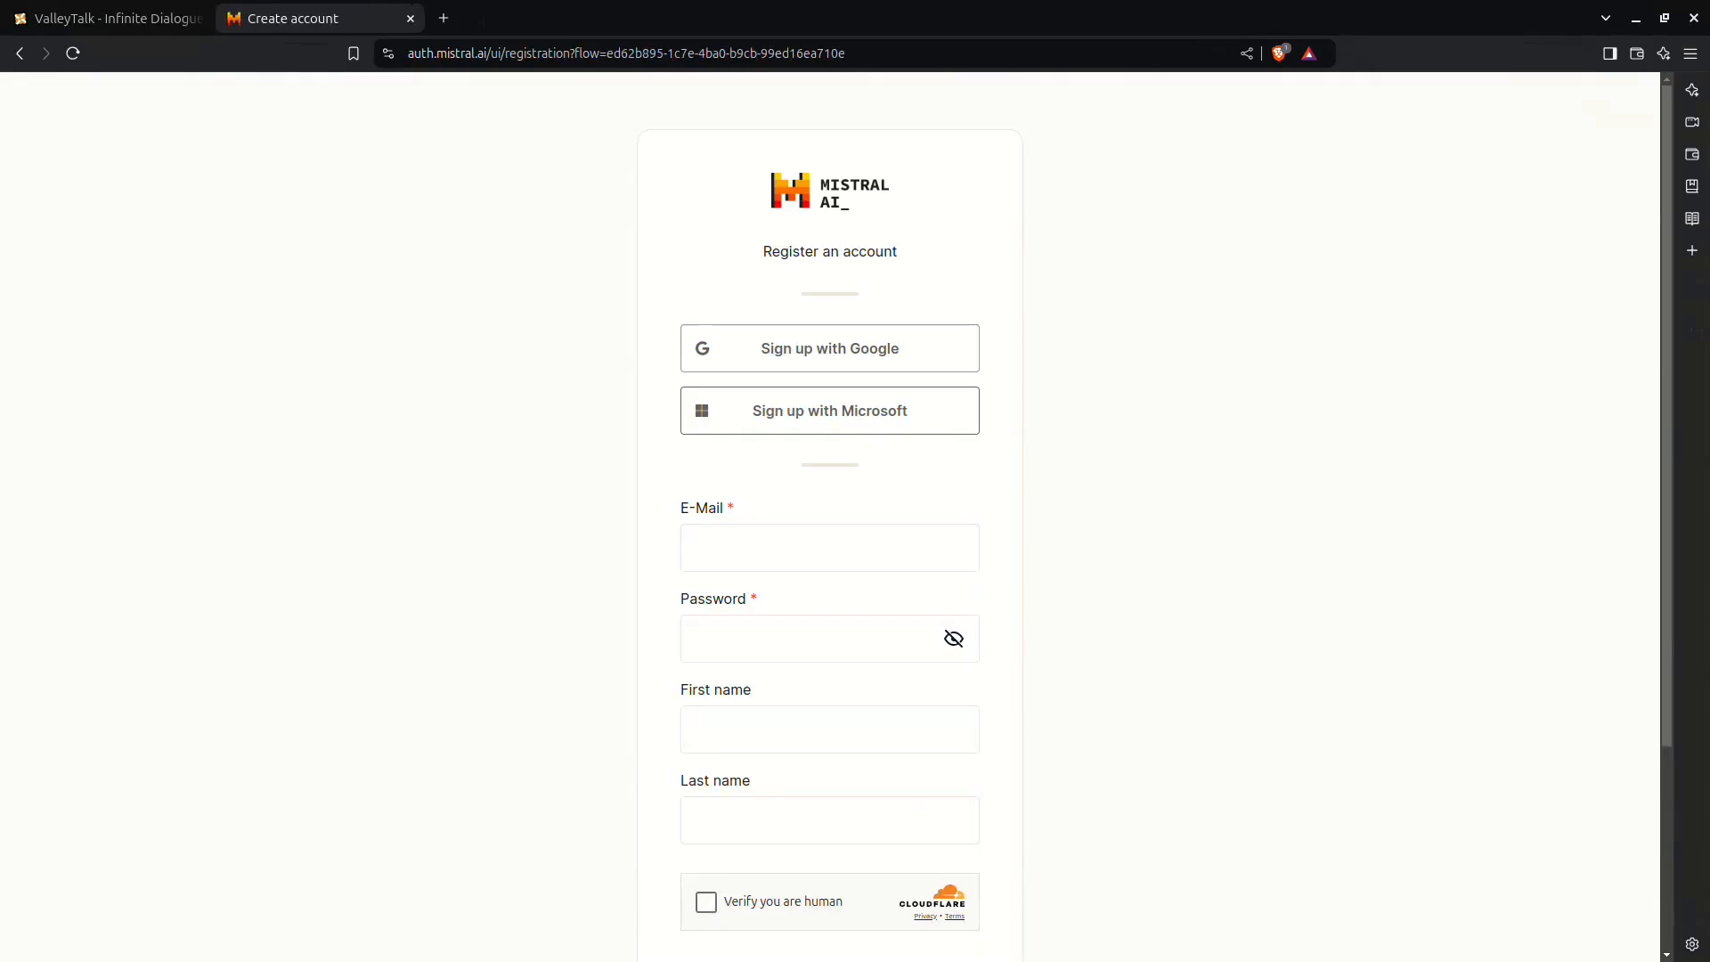
pyautogui.click(829, 348)
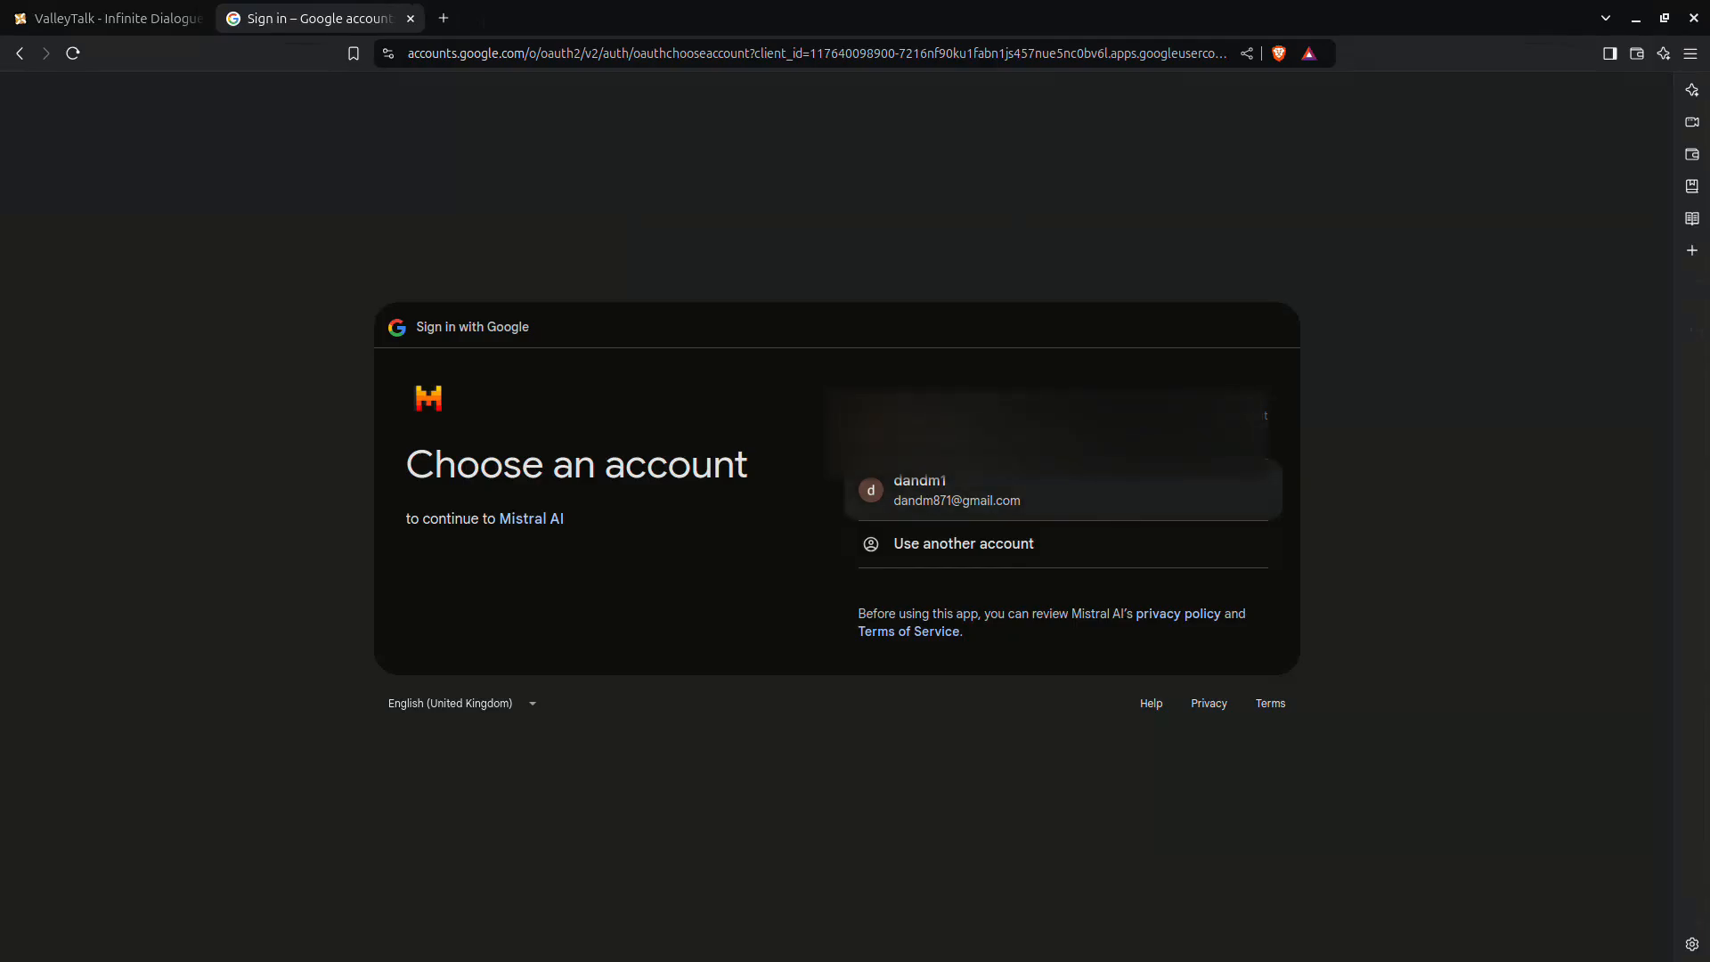
pyautogui.click(979, 489)
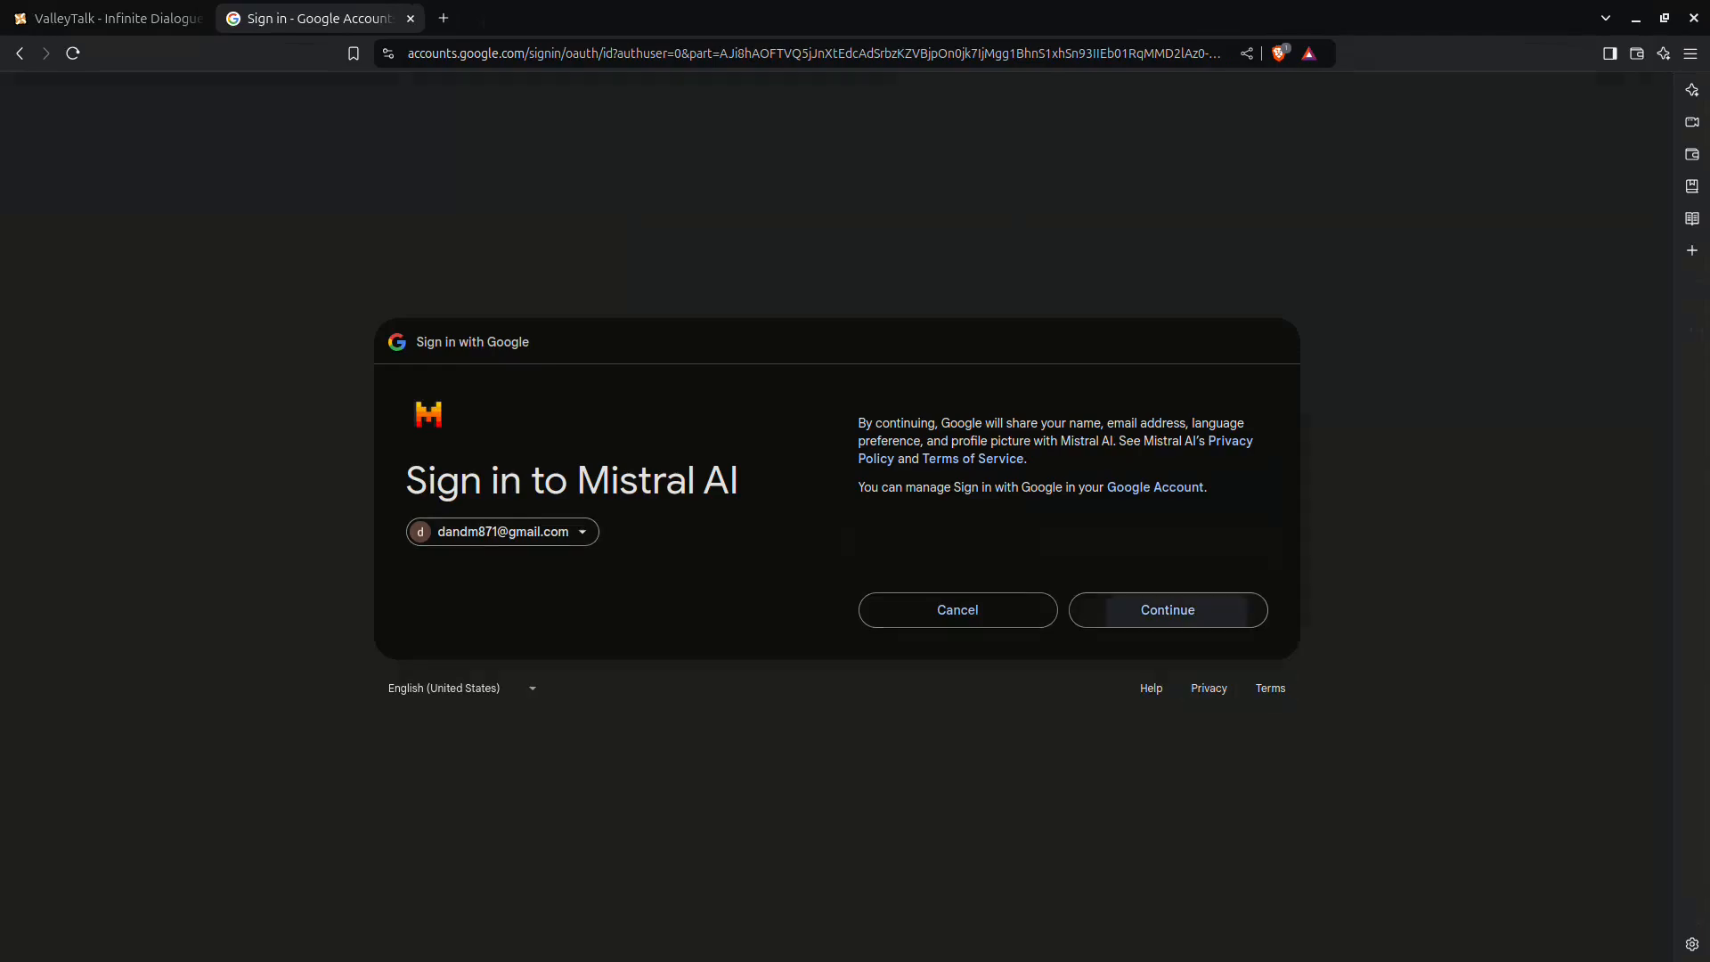
pyautogui.click(1167, 609)
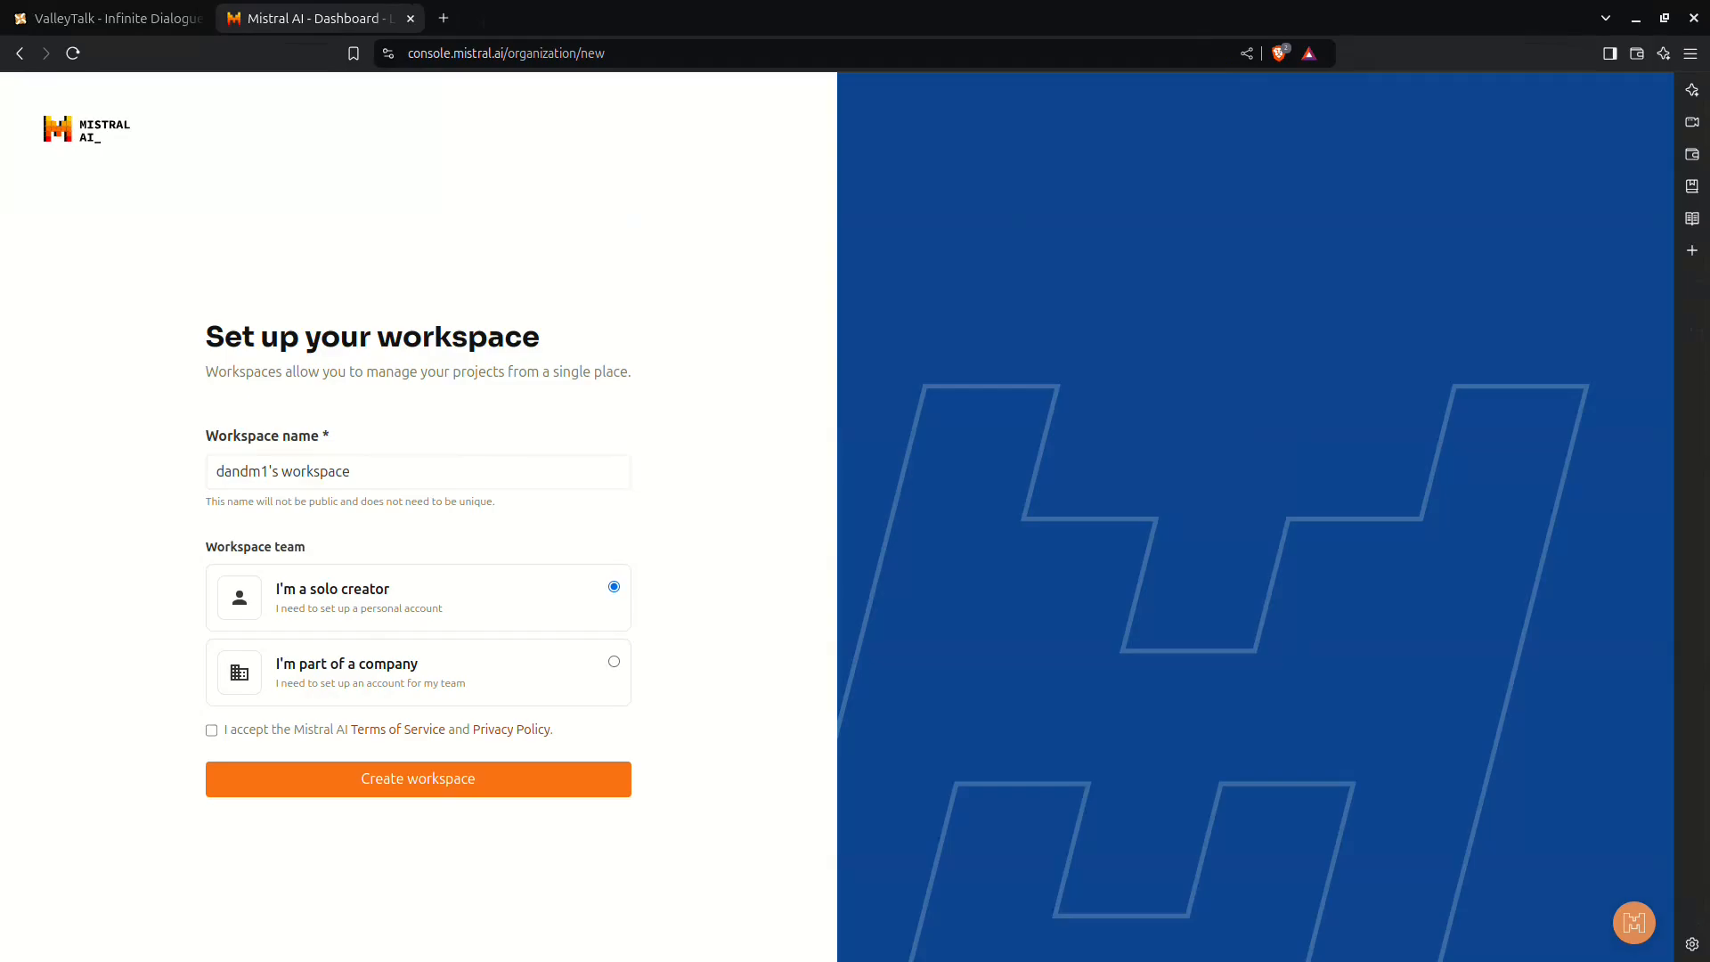
# - Accept the terms, create the solo workspace, and go to its Billing page
pyautogui.click(211, 730)
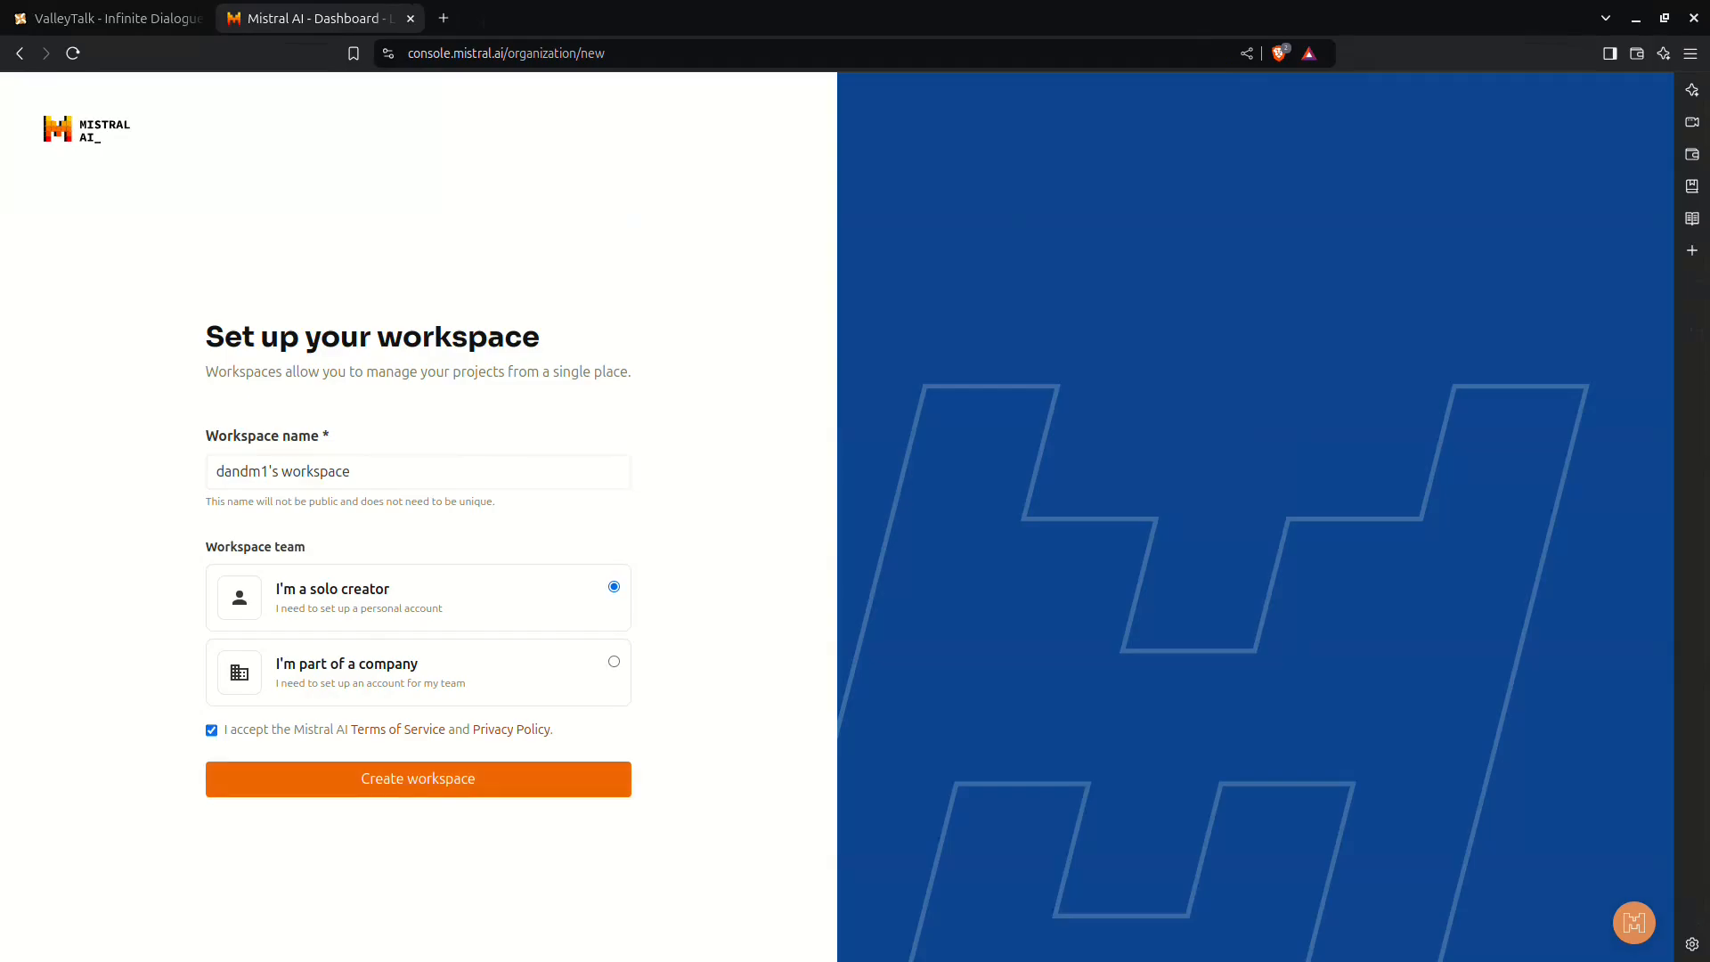
pyautogui.click(417, 779)
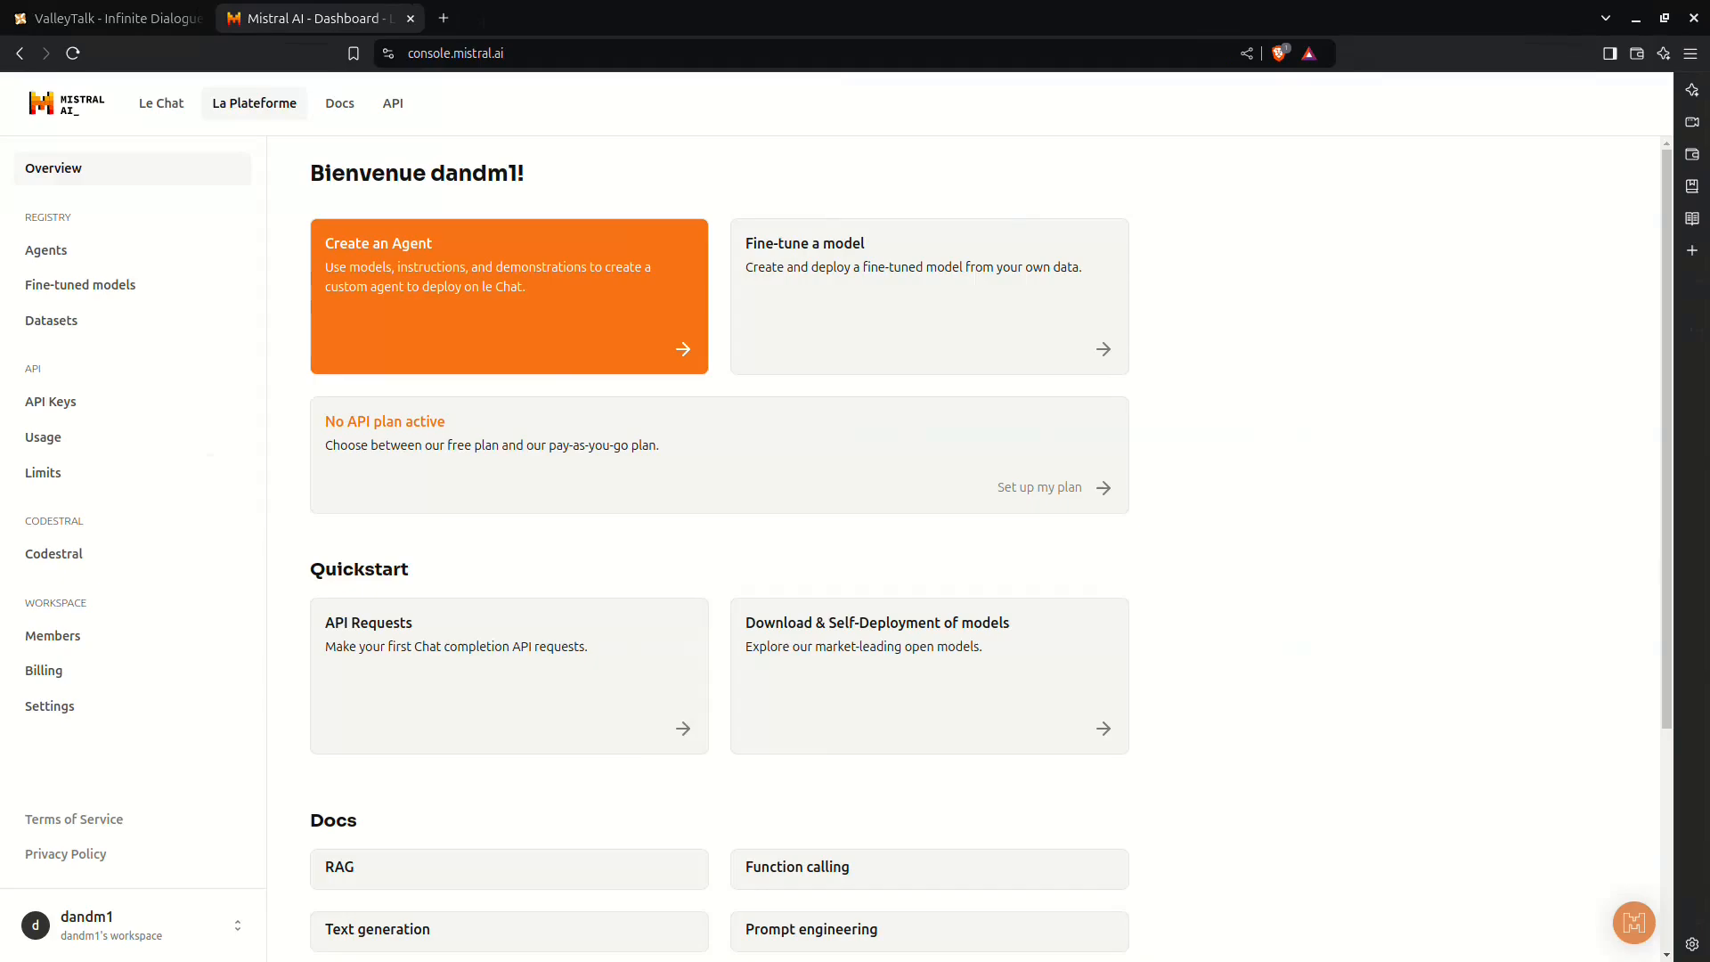
pyautogui.click(43, 669)
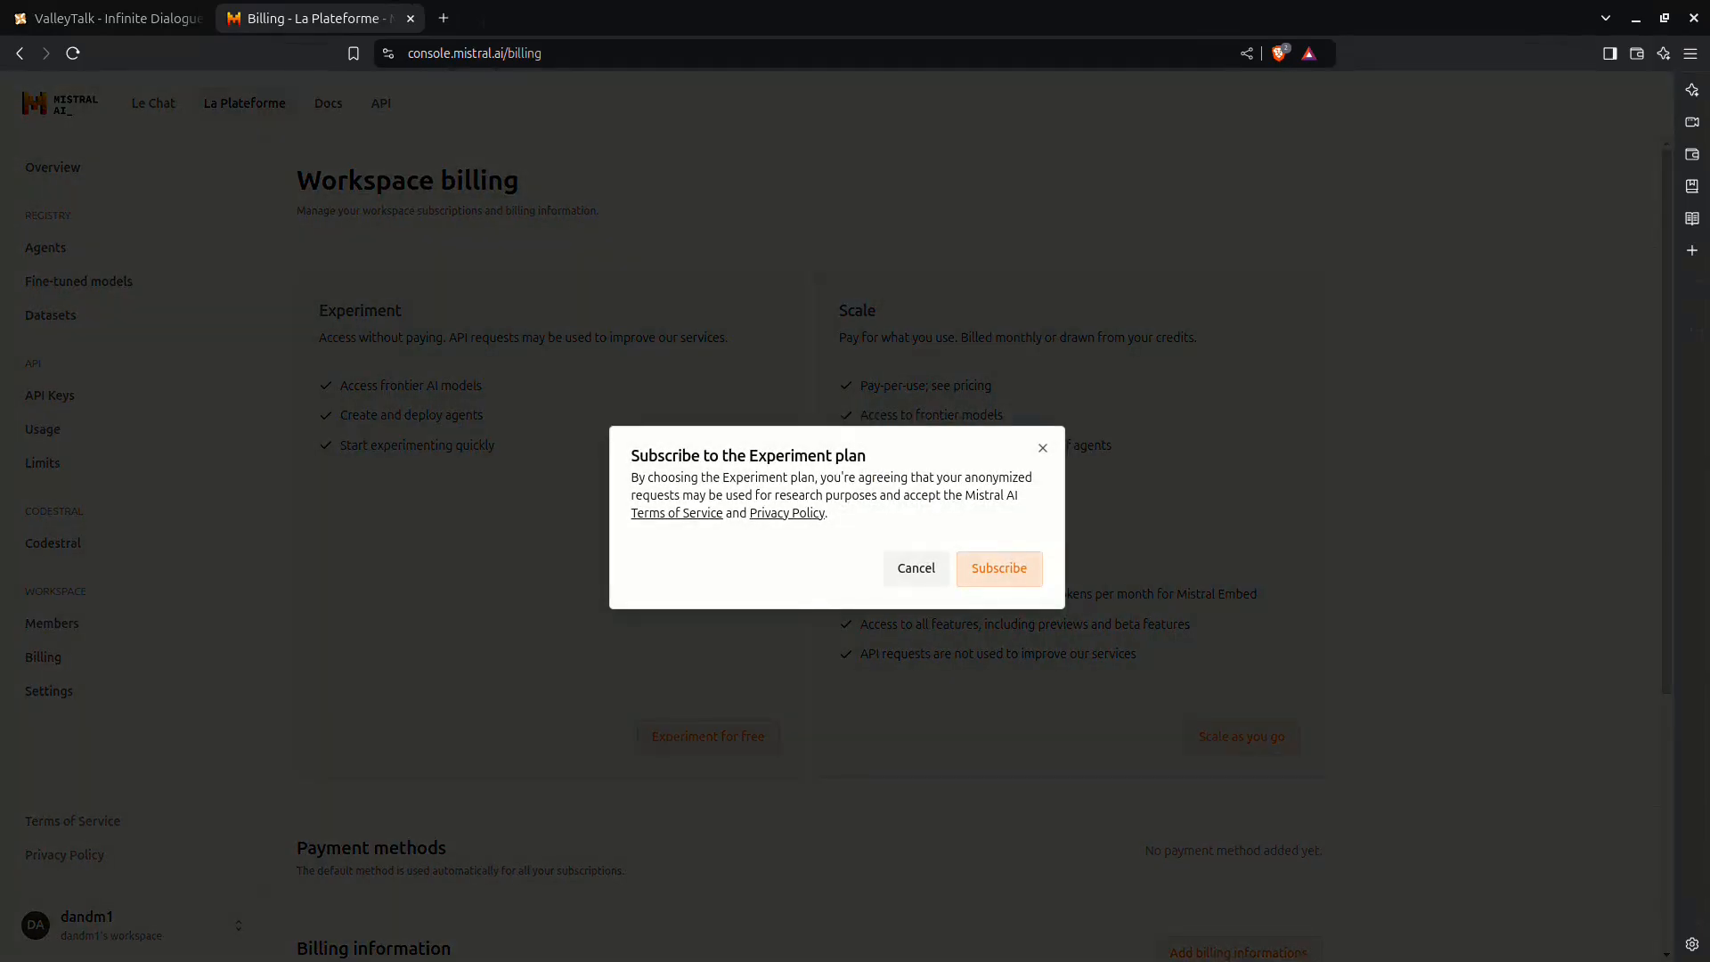
# - Verify the phone number by entering the SMS verification code
pyautogui.click(999, 568)
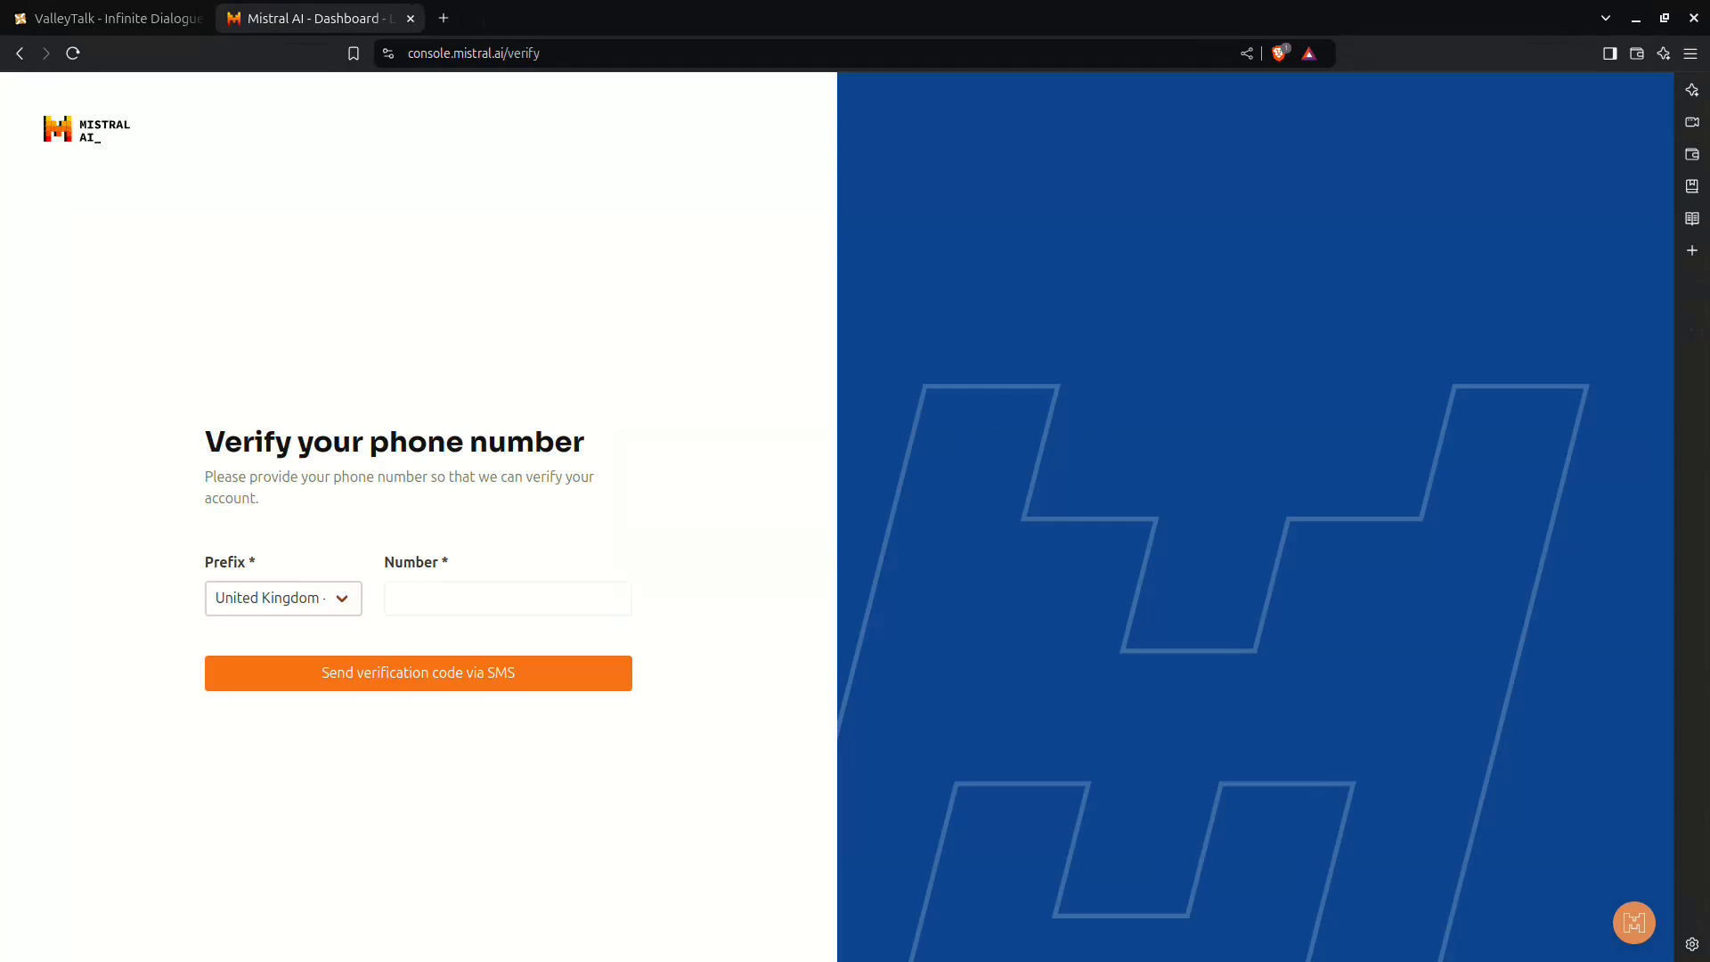
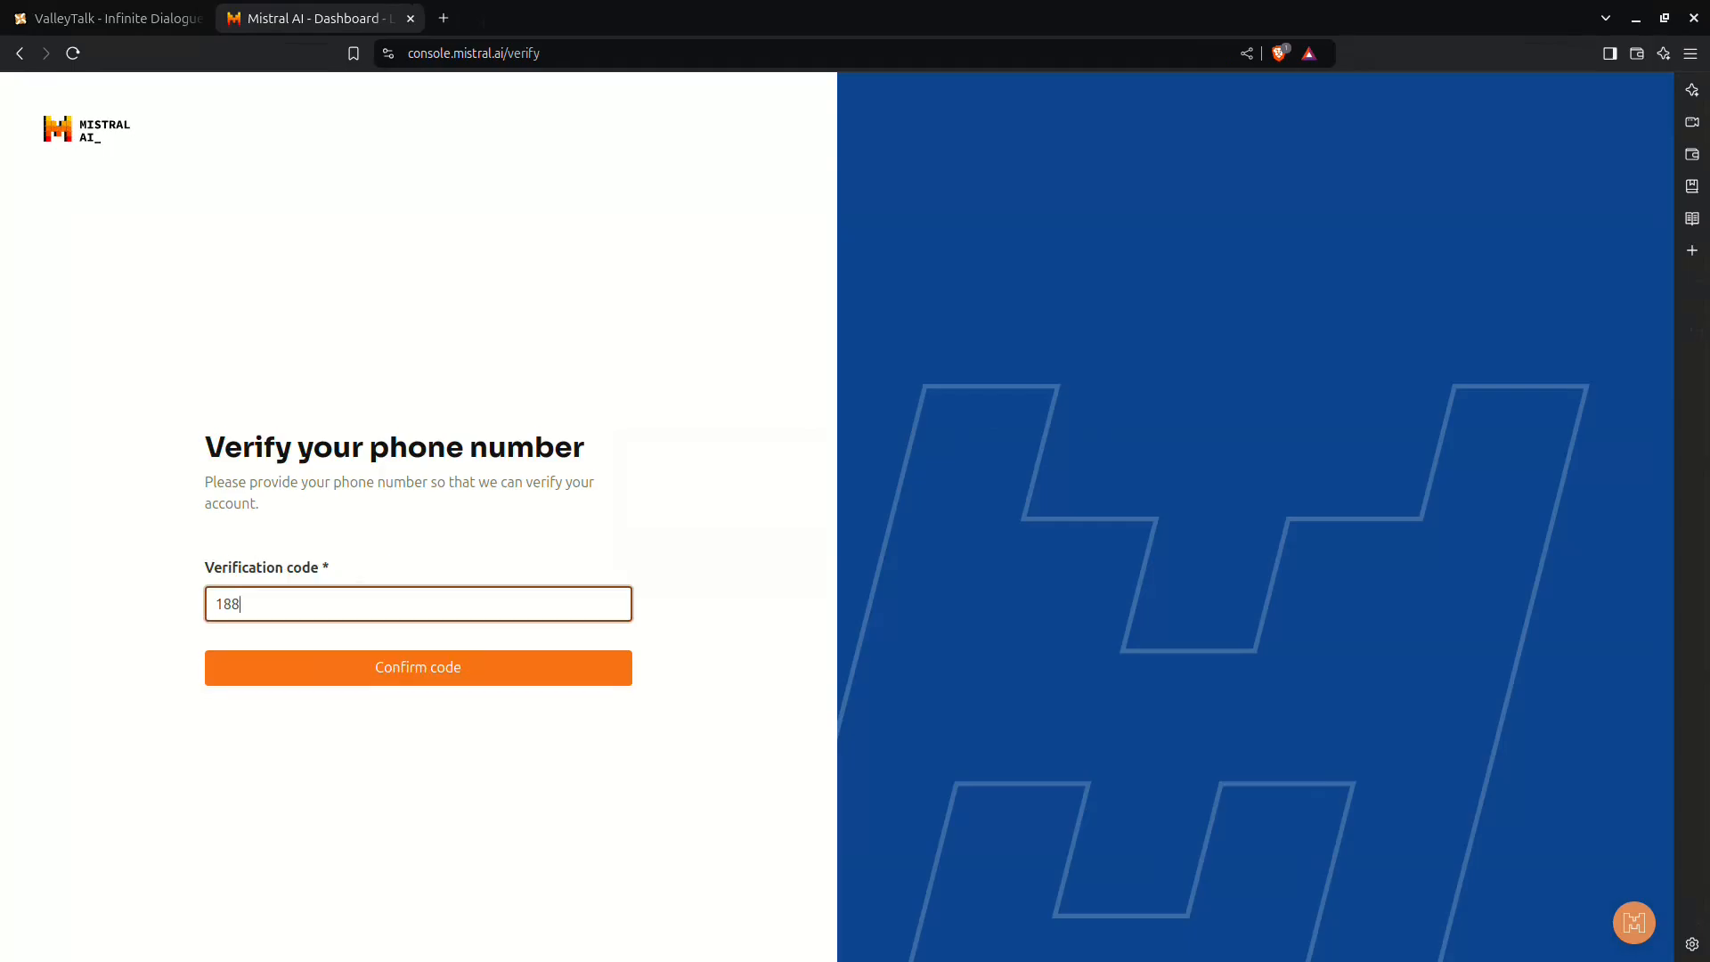
pyautogui.press('Return')
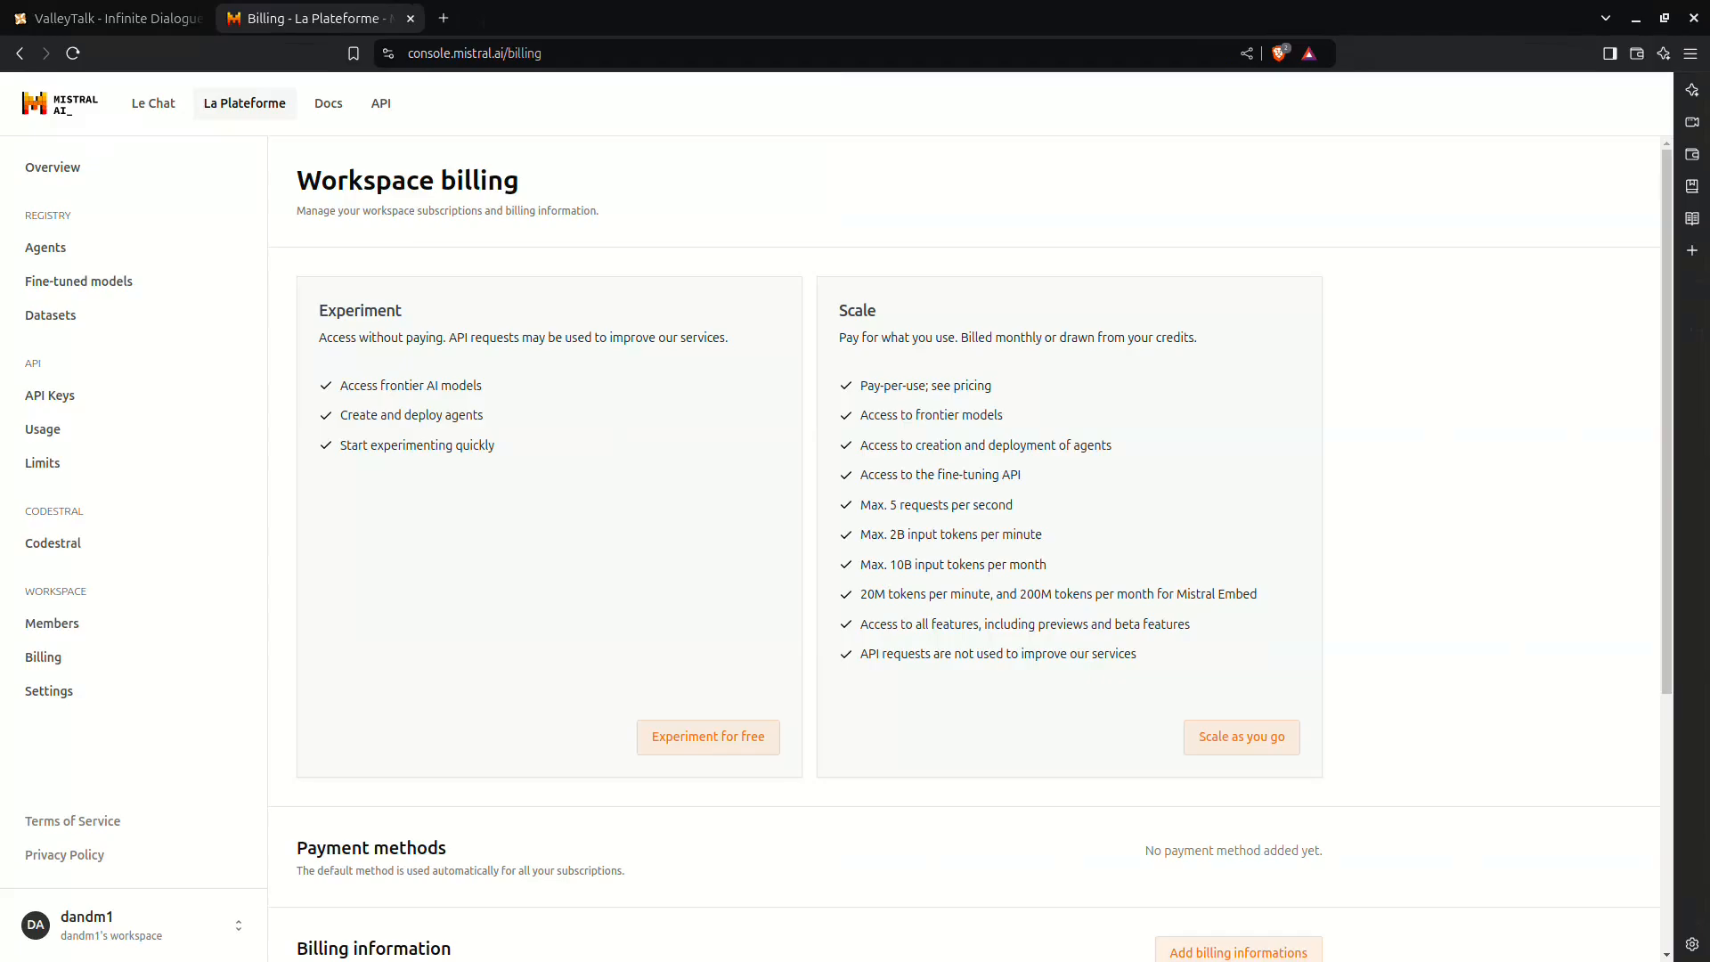
# - Subscribe the workspace to the free Experiment plan
pyautogui.click(707, 737)
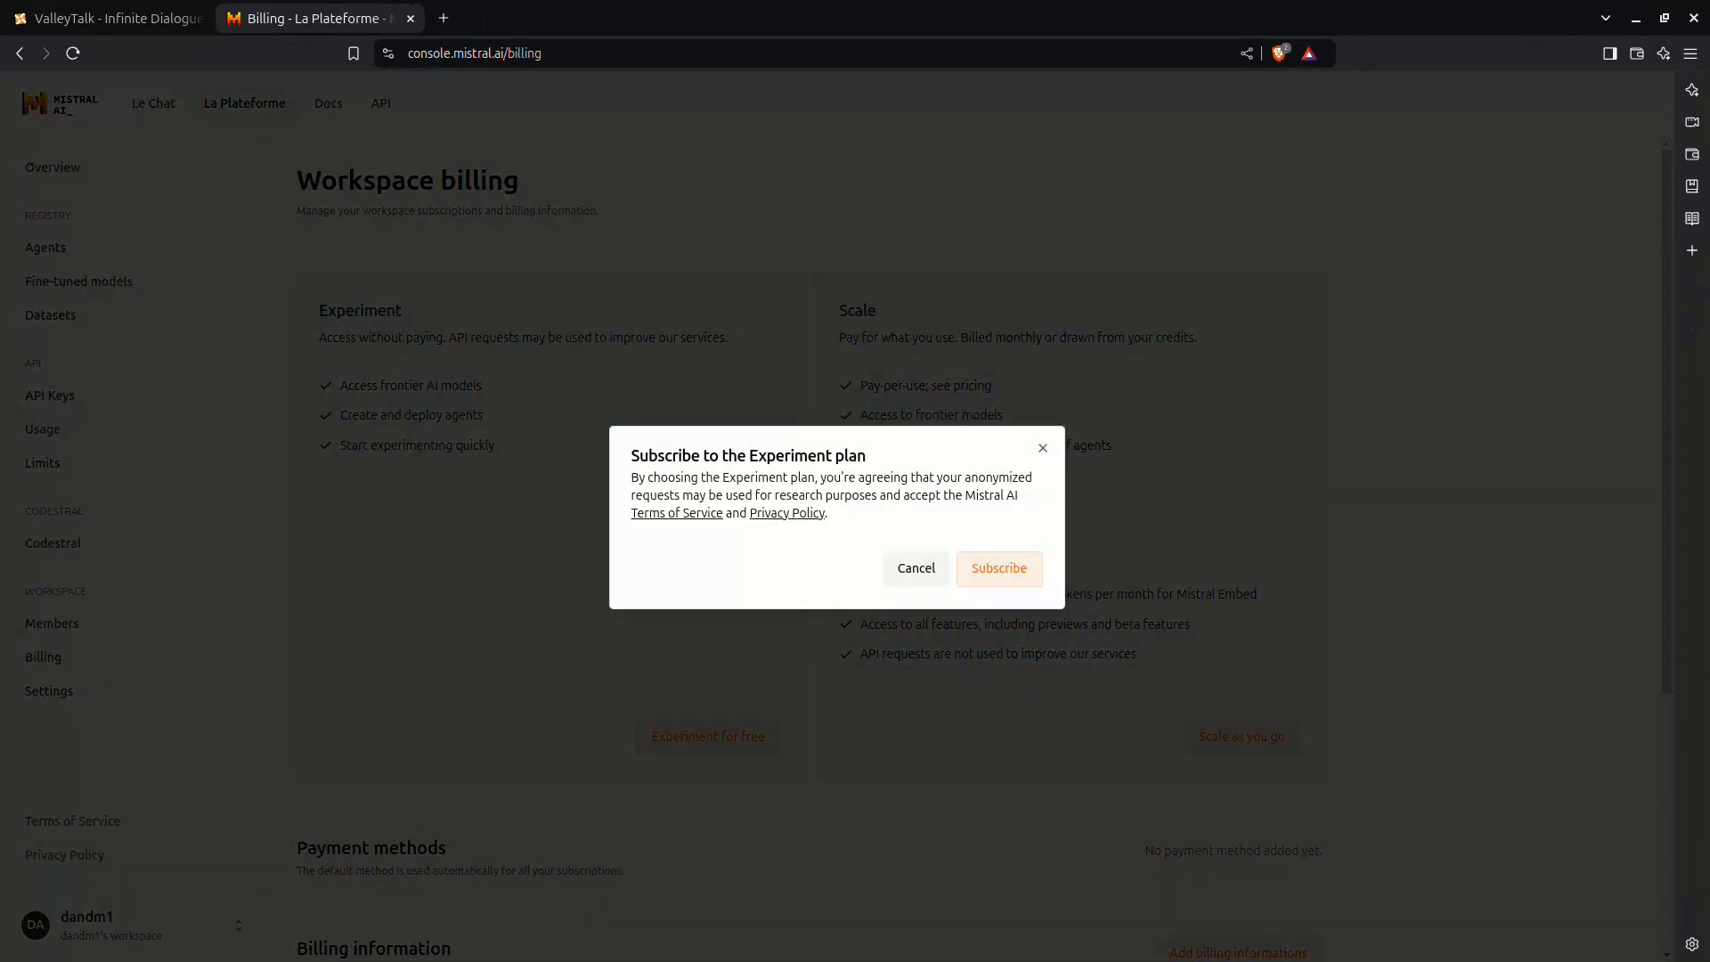
pyautogui.click(999, 568)
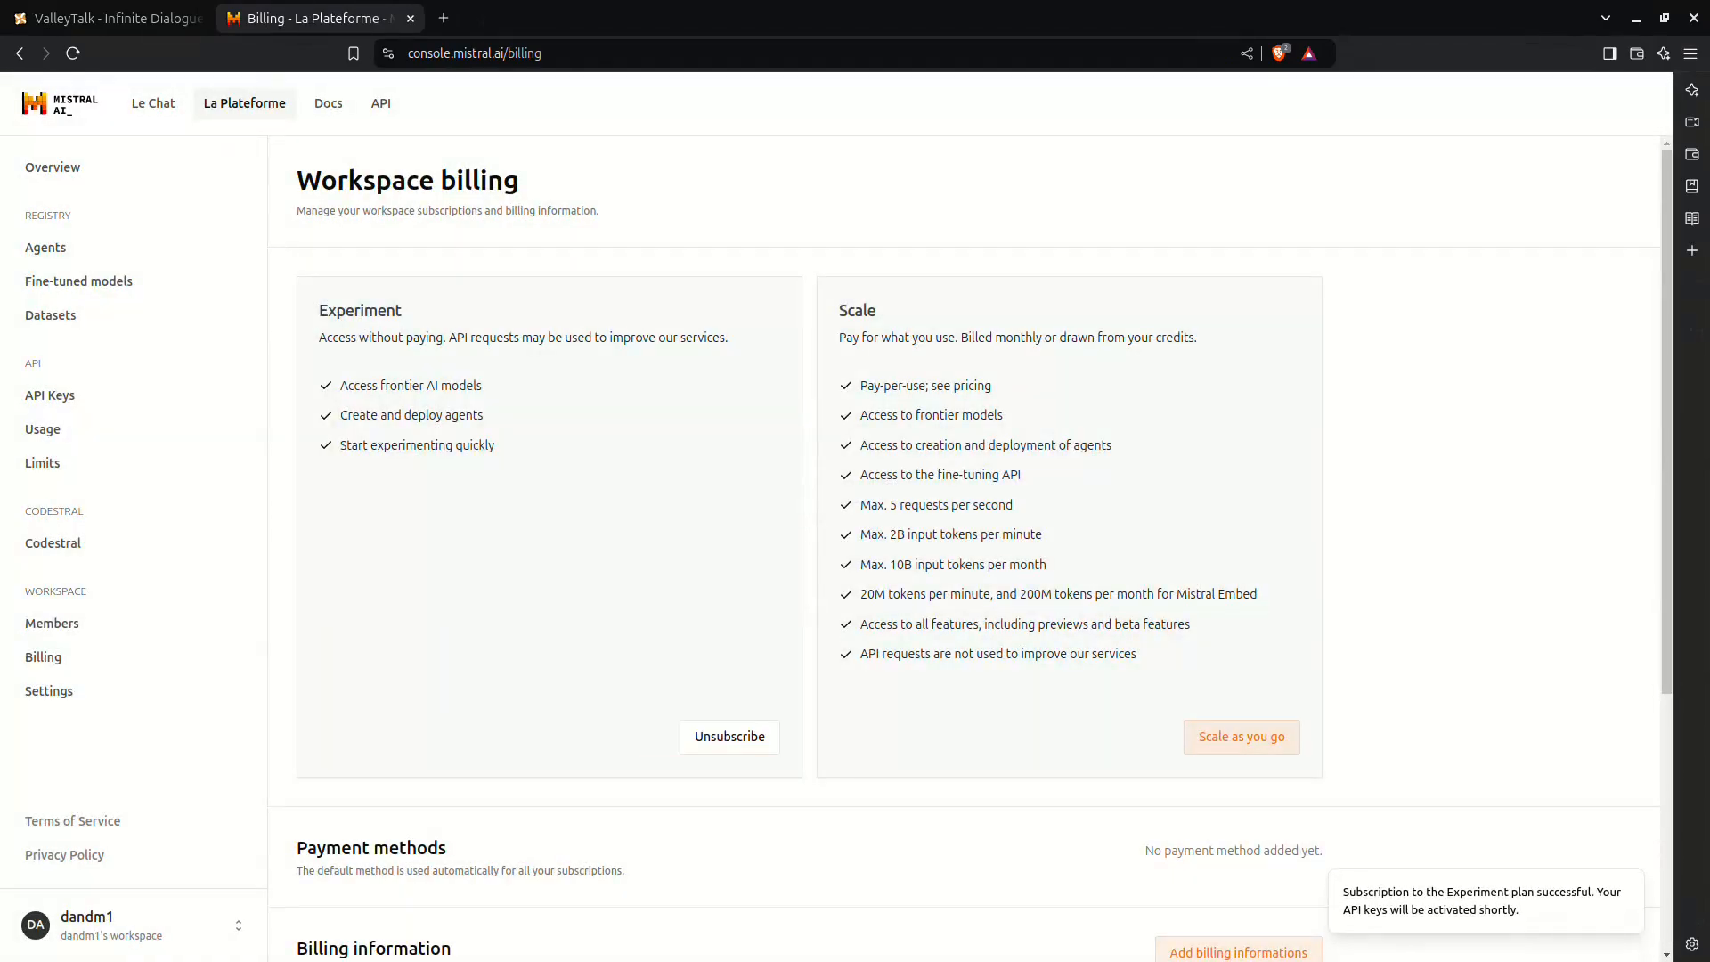
pyautogui.click(50, 395)
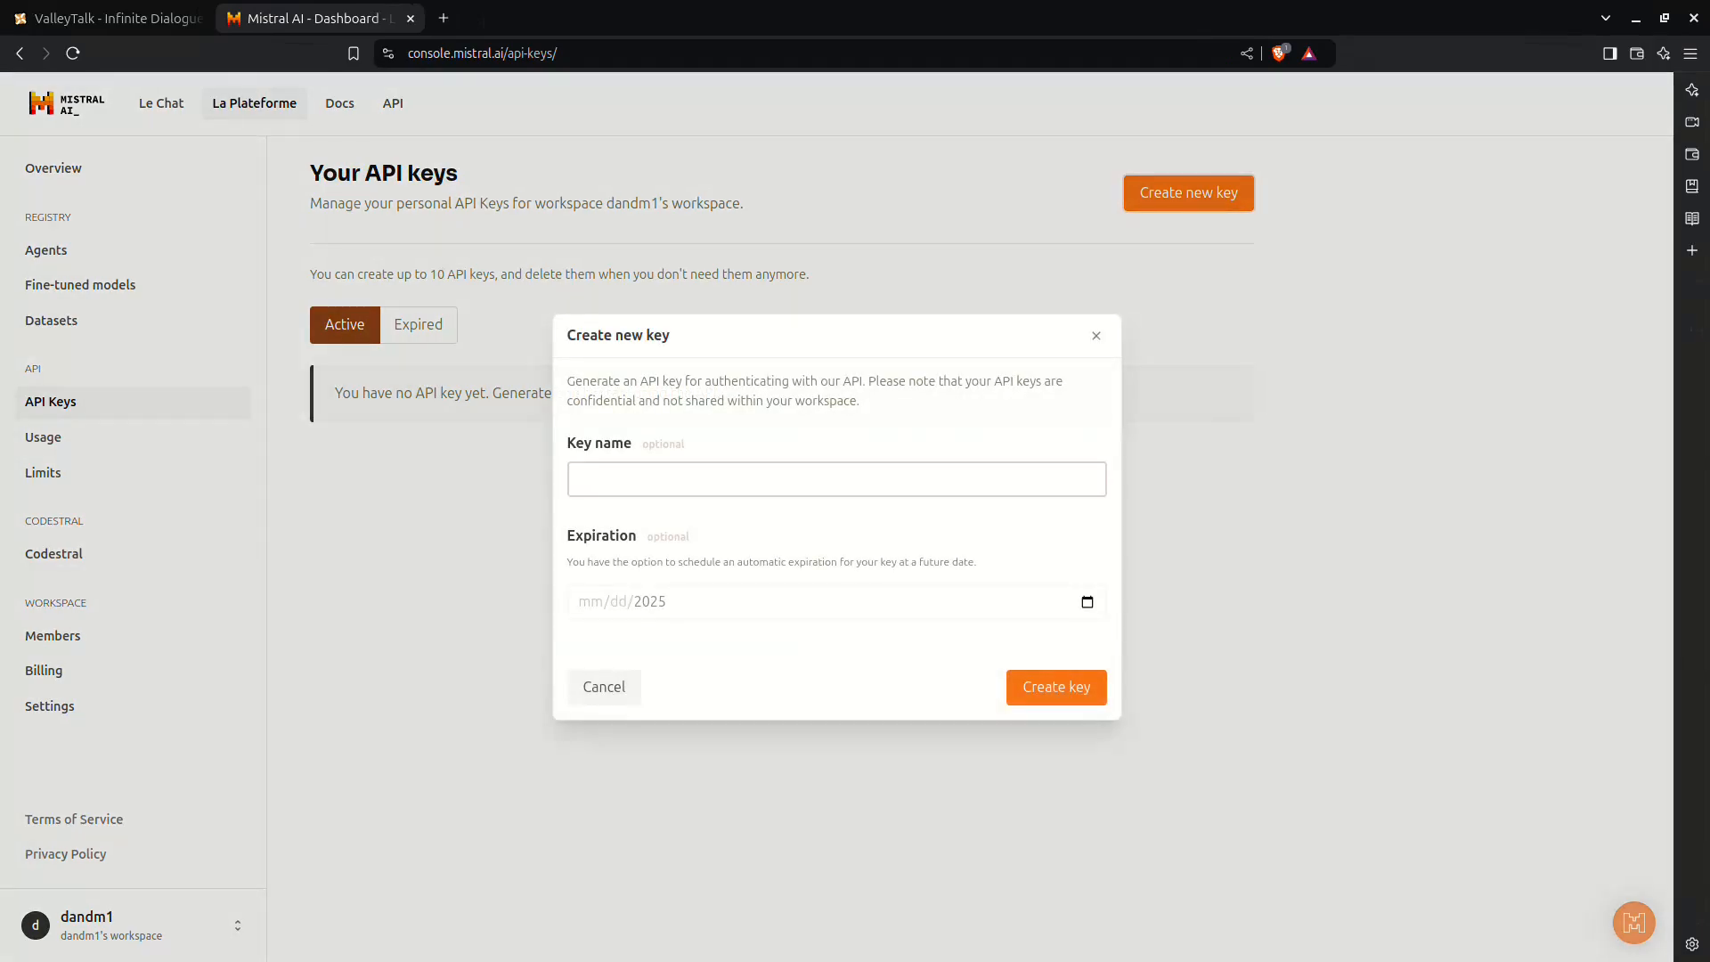
# - Create a new API key named 'Stardew Key' with no expiration date
pyautogui.write('Sta')
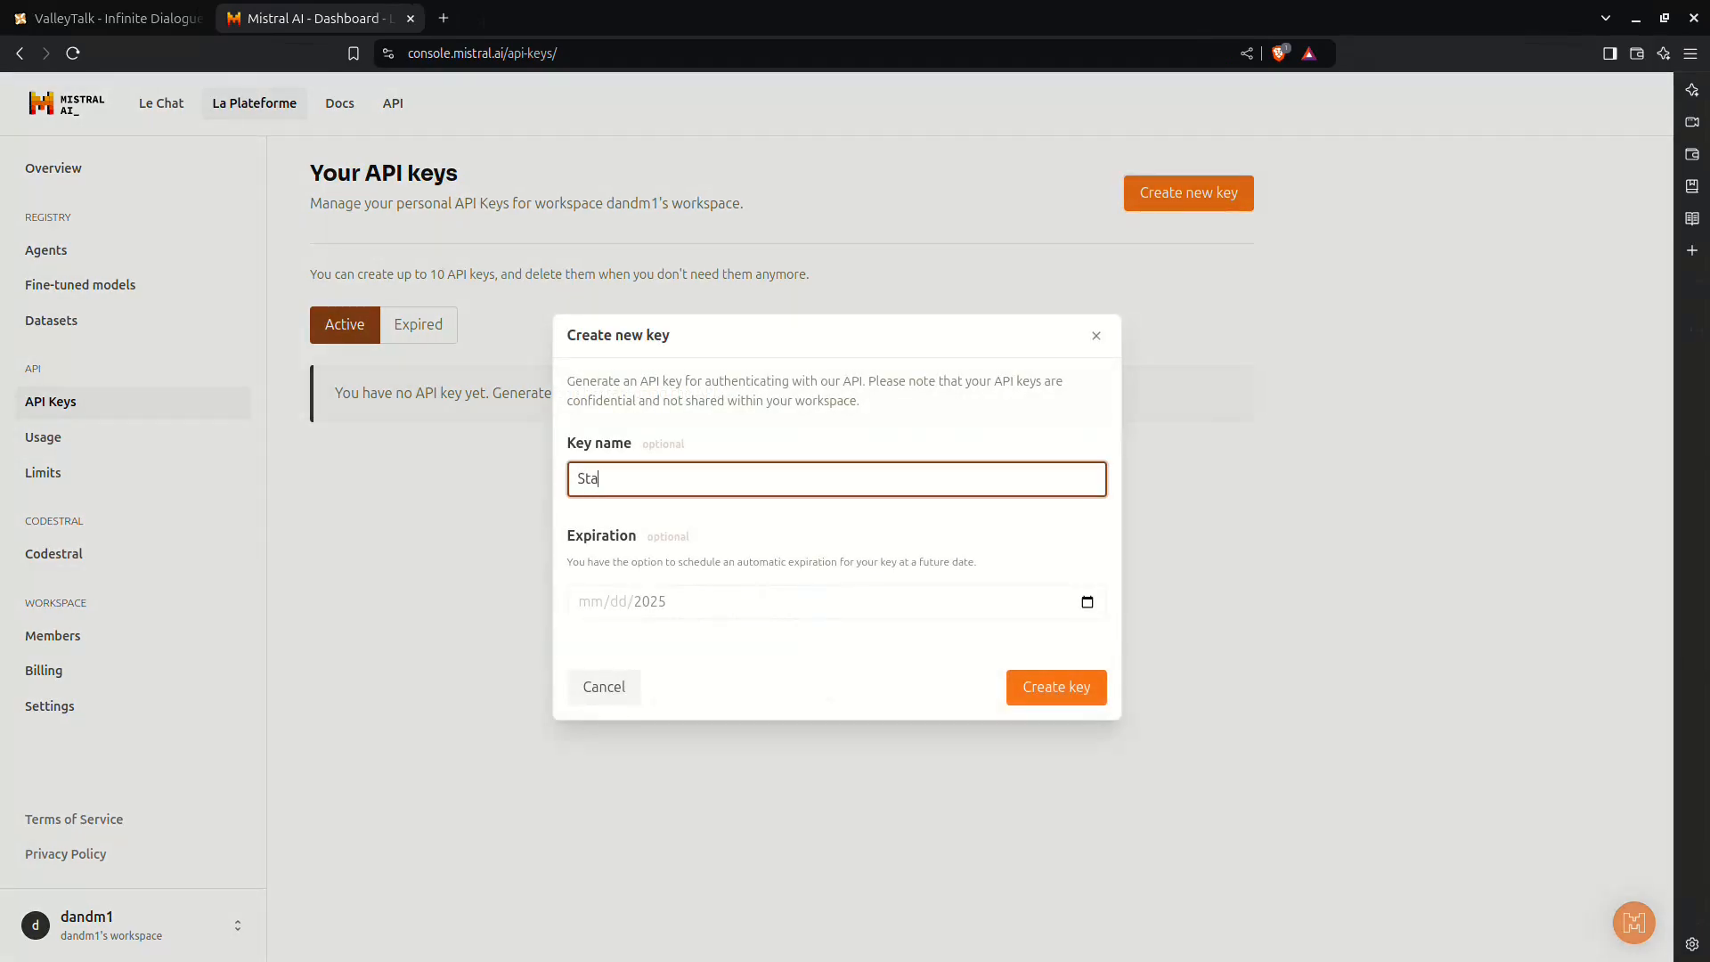
pyautogui.write('rdew Key')
pyautogui.click(590, 601)
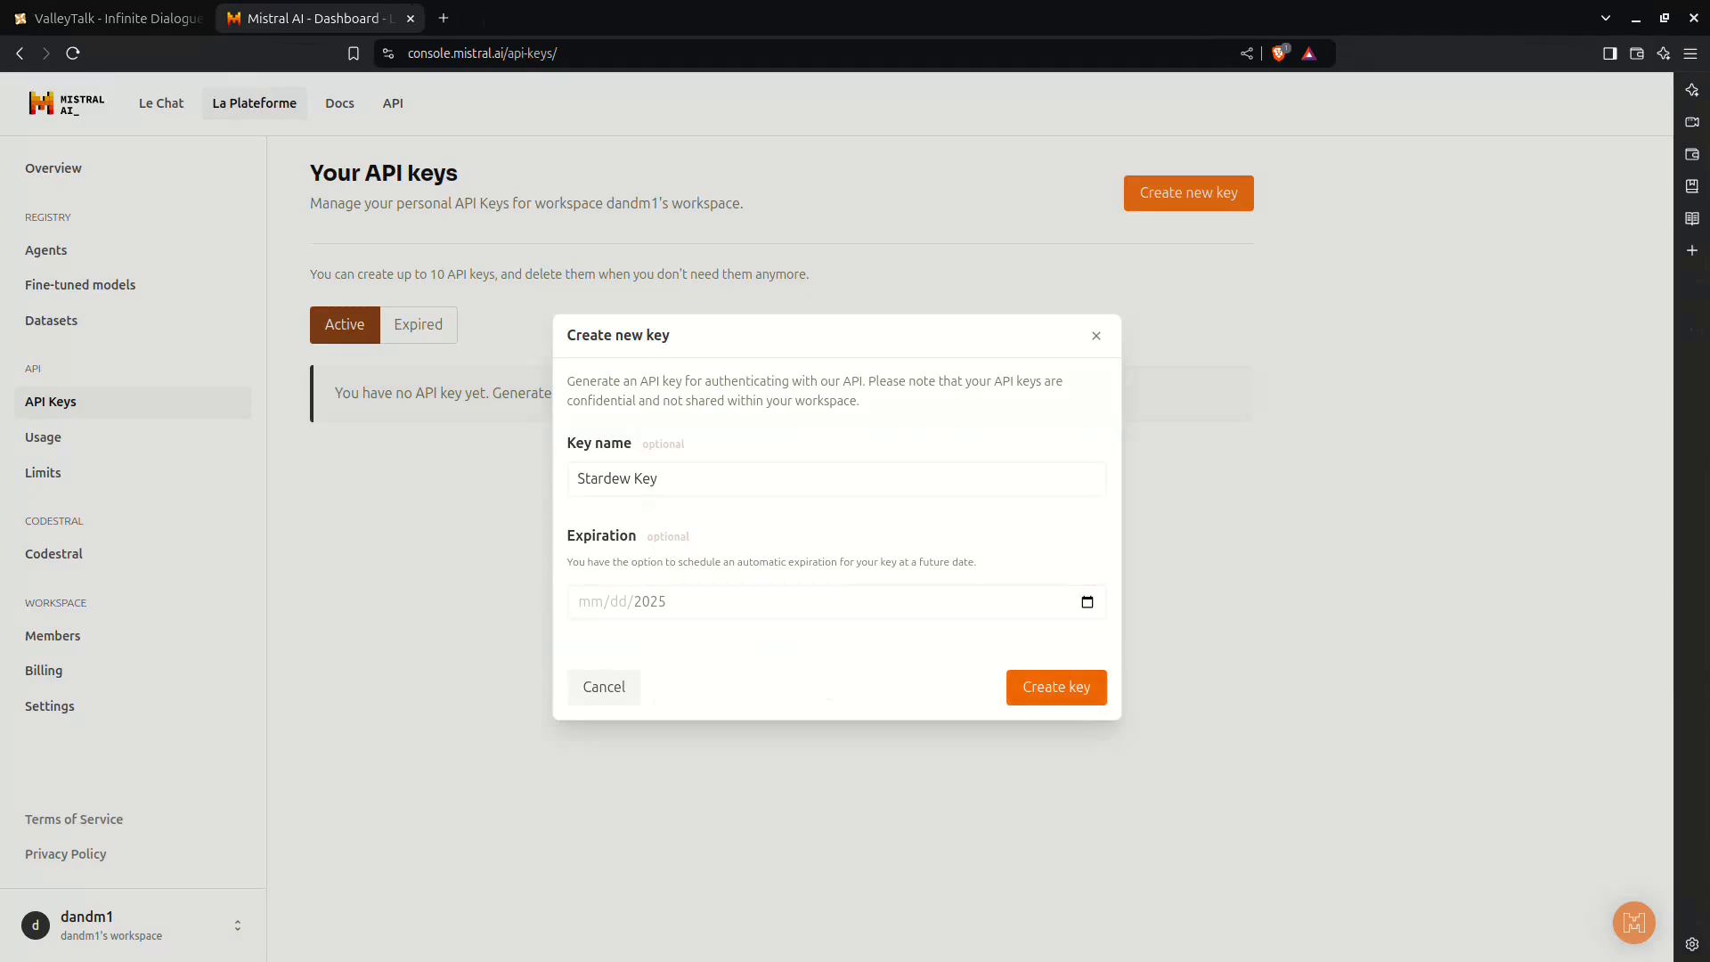
pyautogui.click(1056, 686)
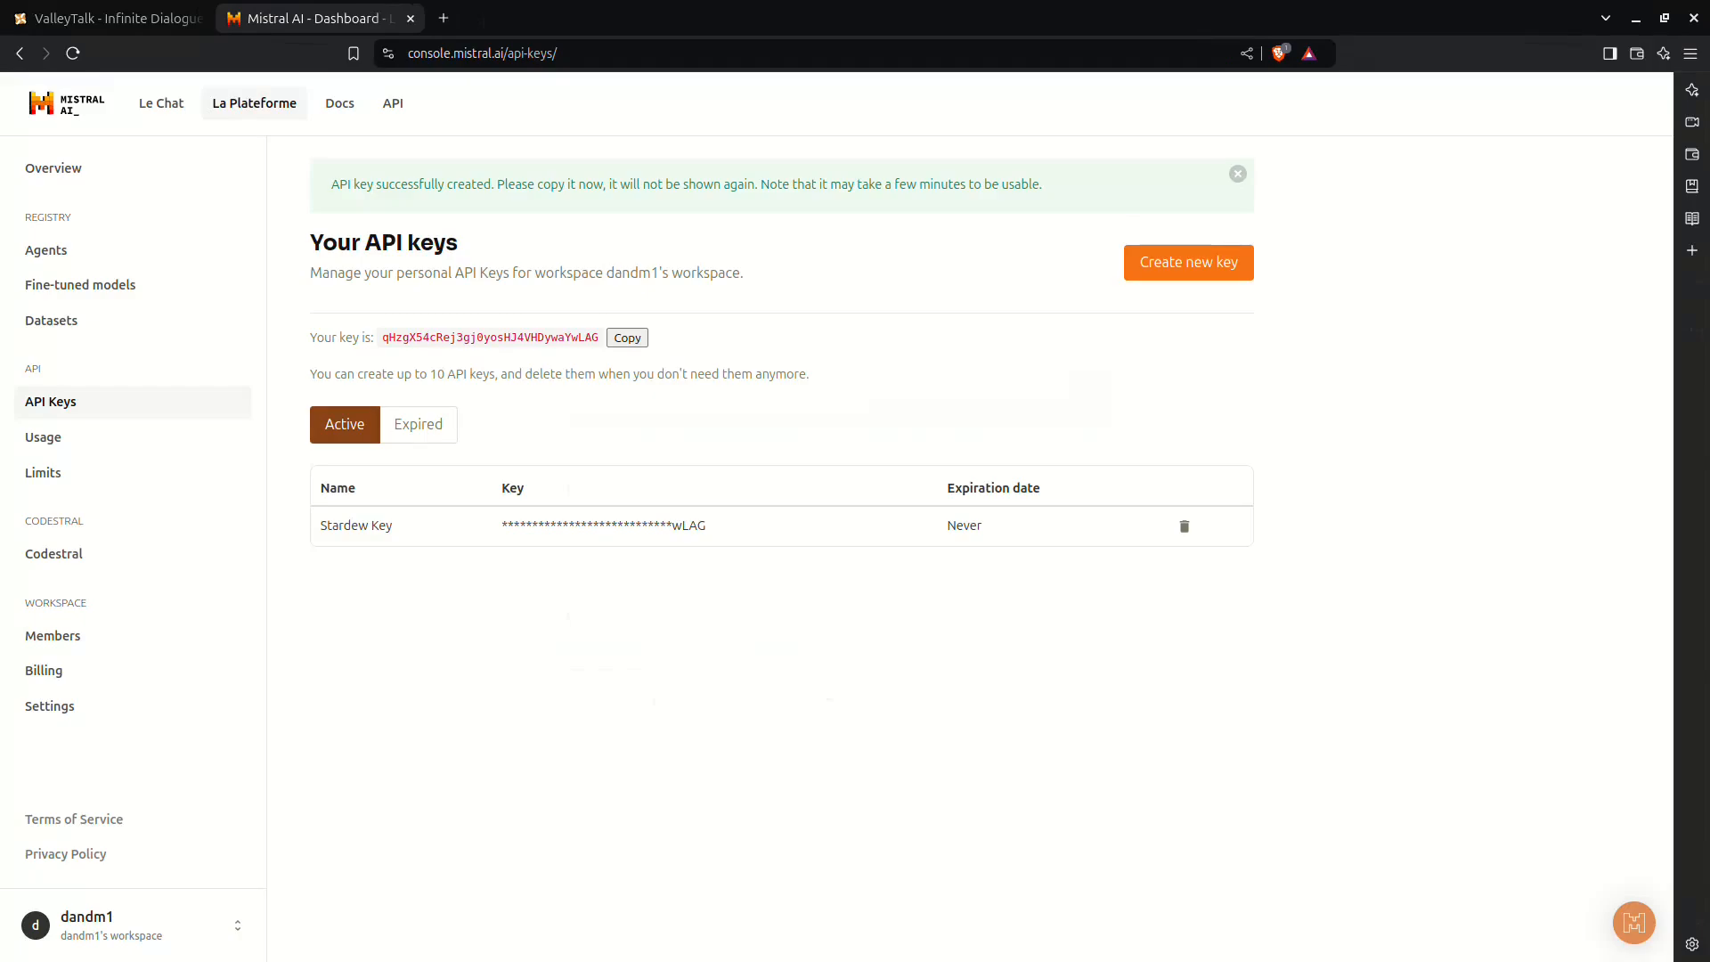
# - Paste the new Mistral key into config.json's ApiKey entry and save the file
pyautogui.hotkey('alt', 'Tab')
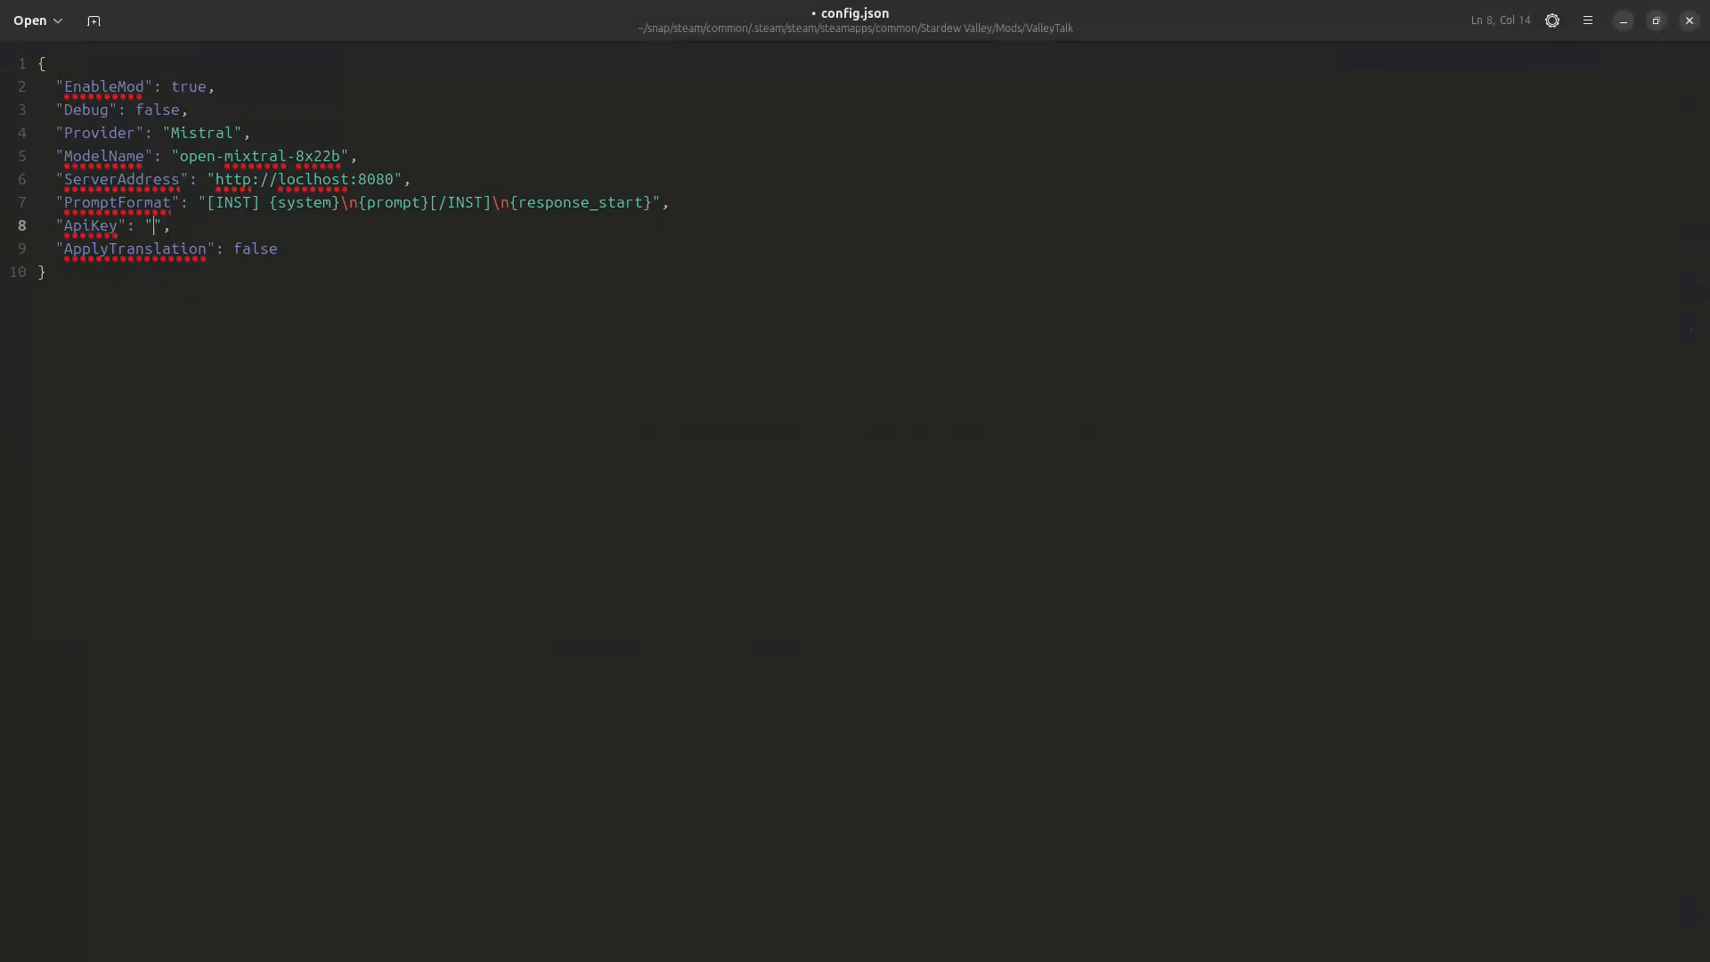
pyautogui.hotkey('ctrl', 'v')
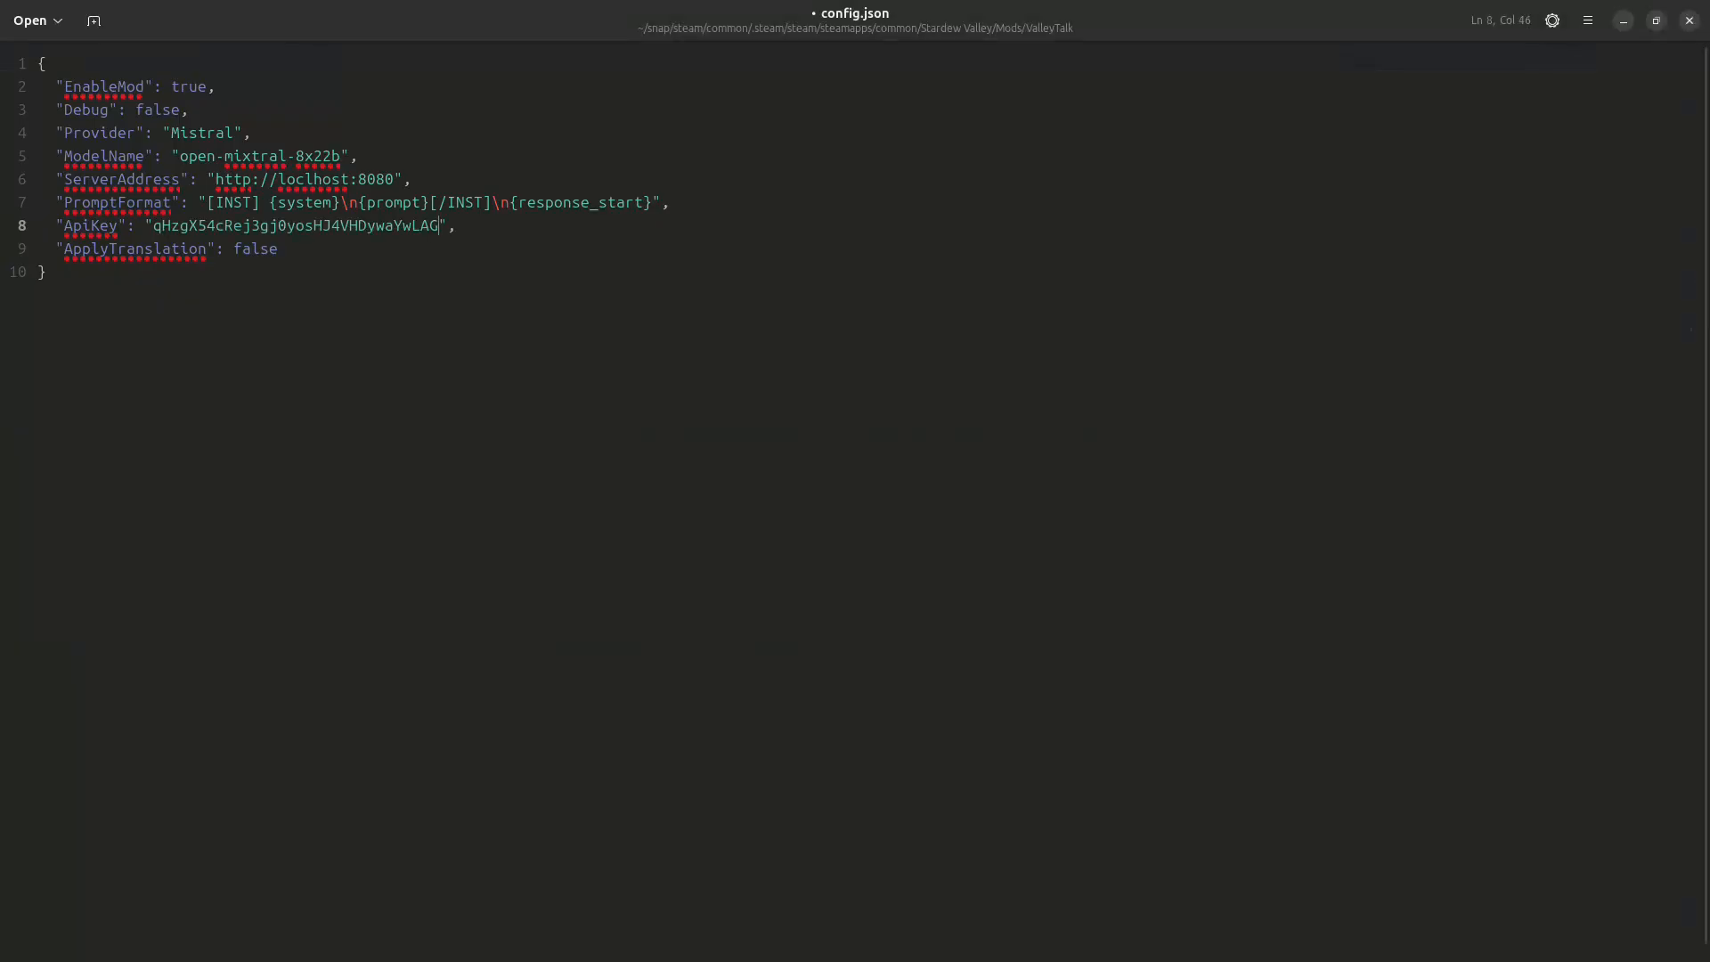
pyautogui.hotkey('ctrl', 's')
pyautogui.hotkey('alt', 'Tab')
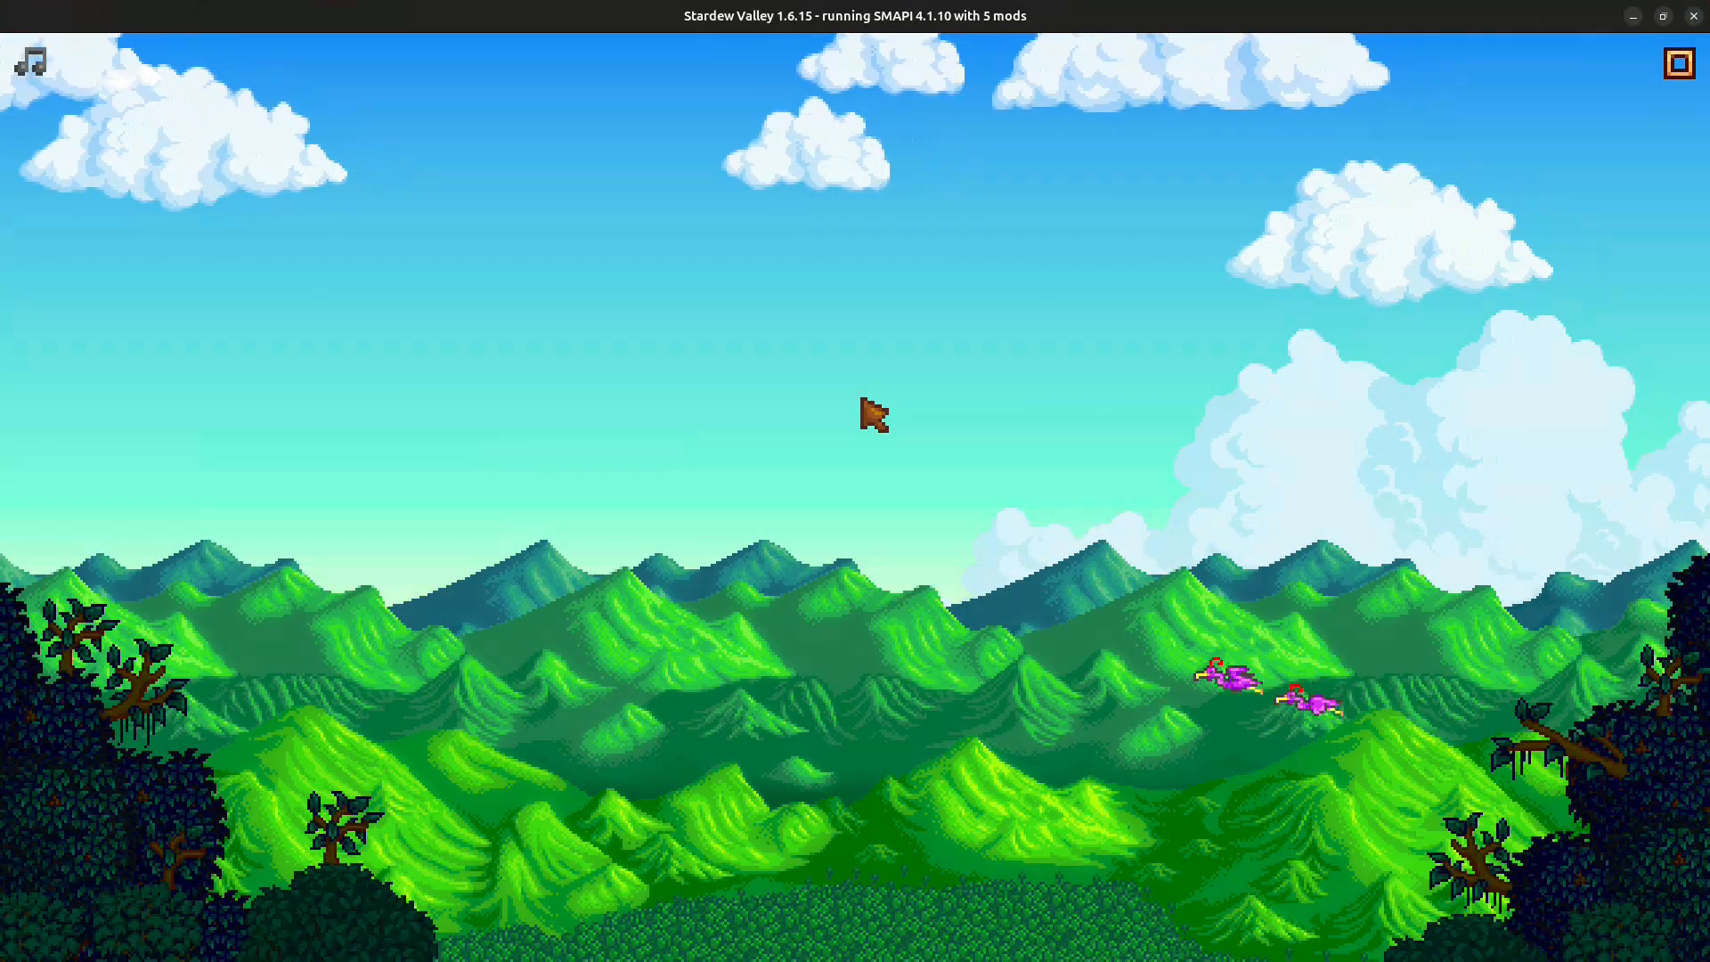
# - Skip the intro and load the saved farm
pyautogui.click(871, 411)
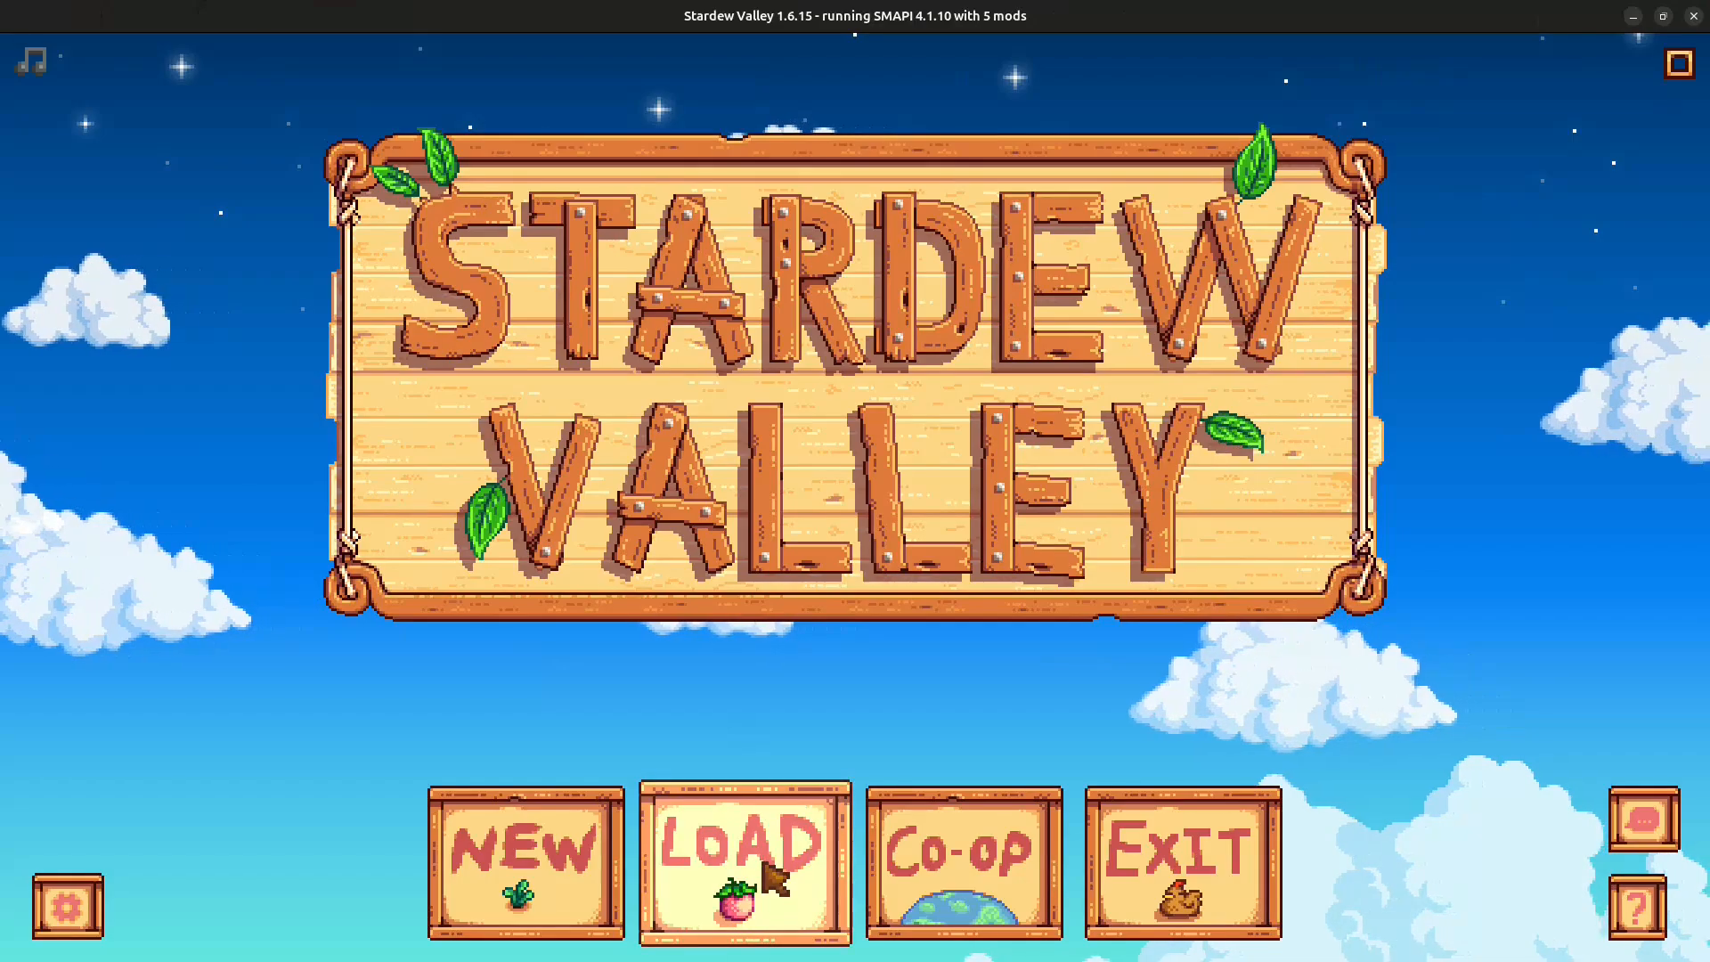
pyautogui.click(761, 877)
pyautogui.click(981, 287)
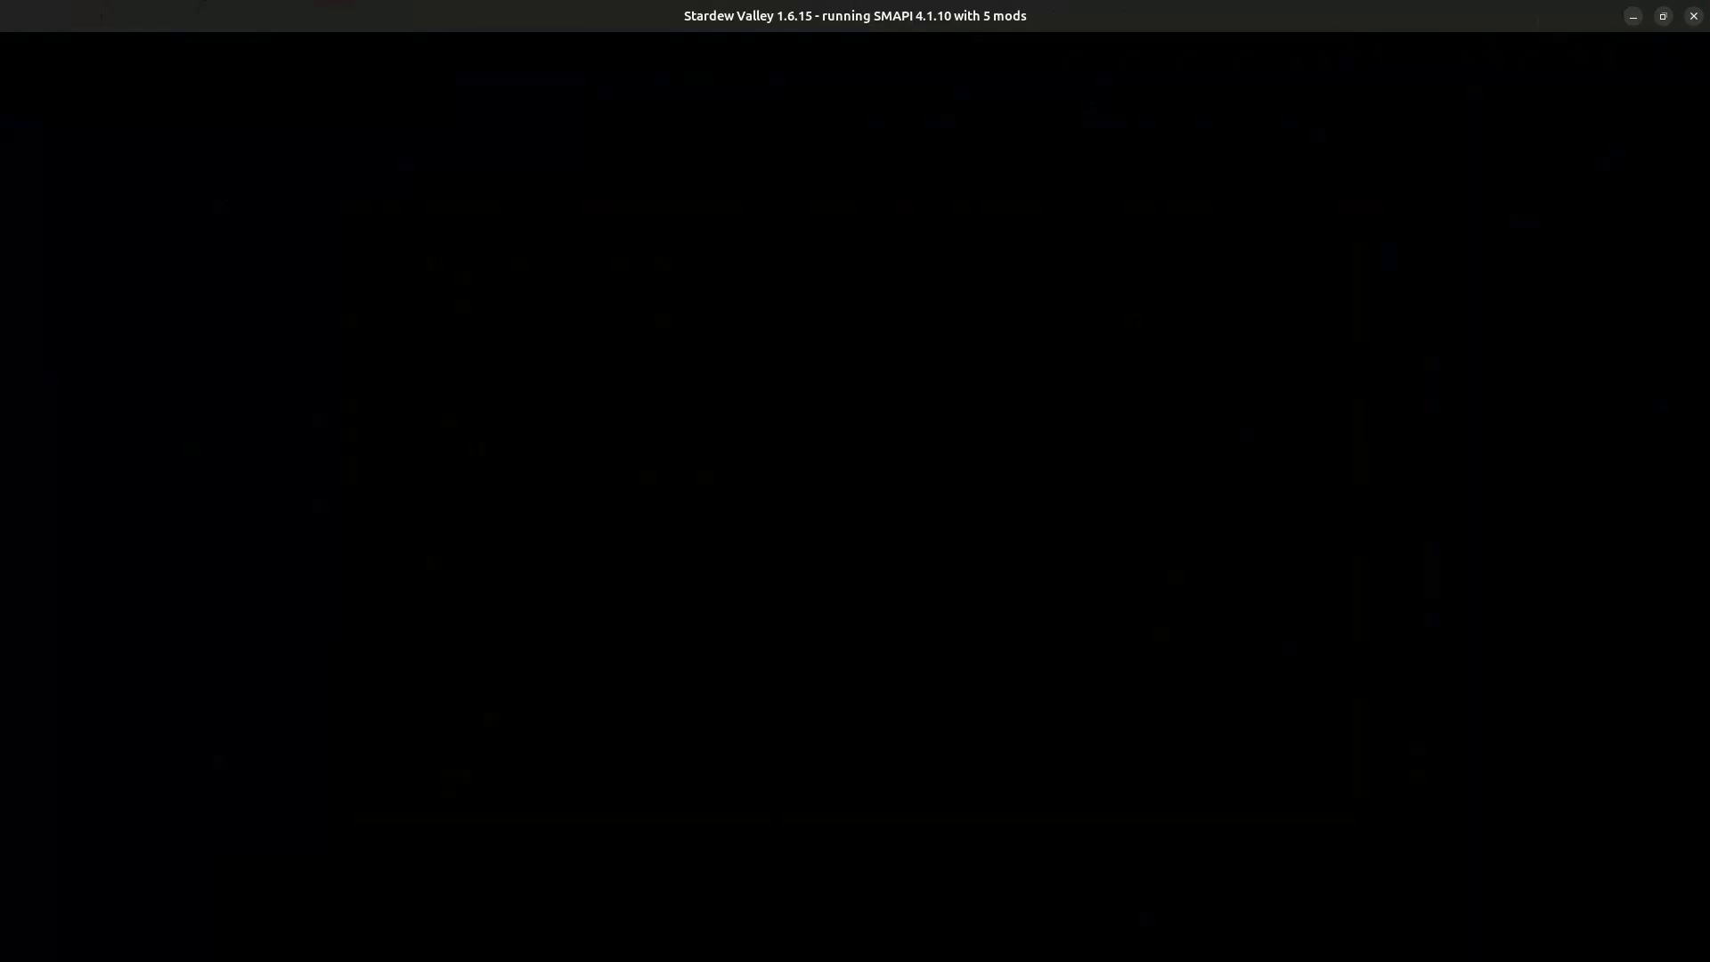
# - Walk the farmer through the house to Abigail and start talking to her
pyautogui.press('s')
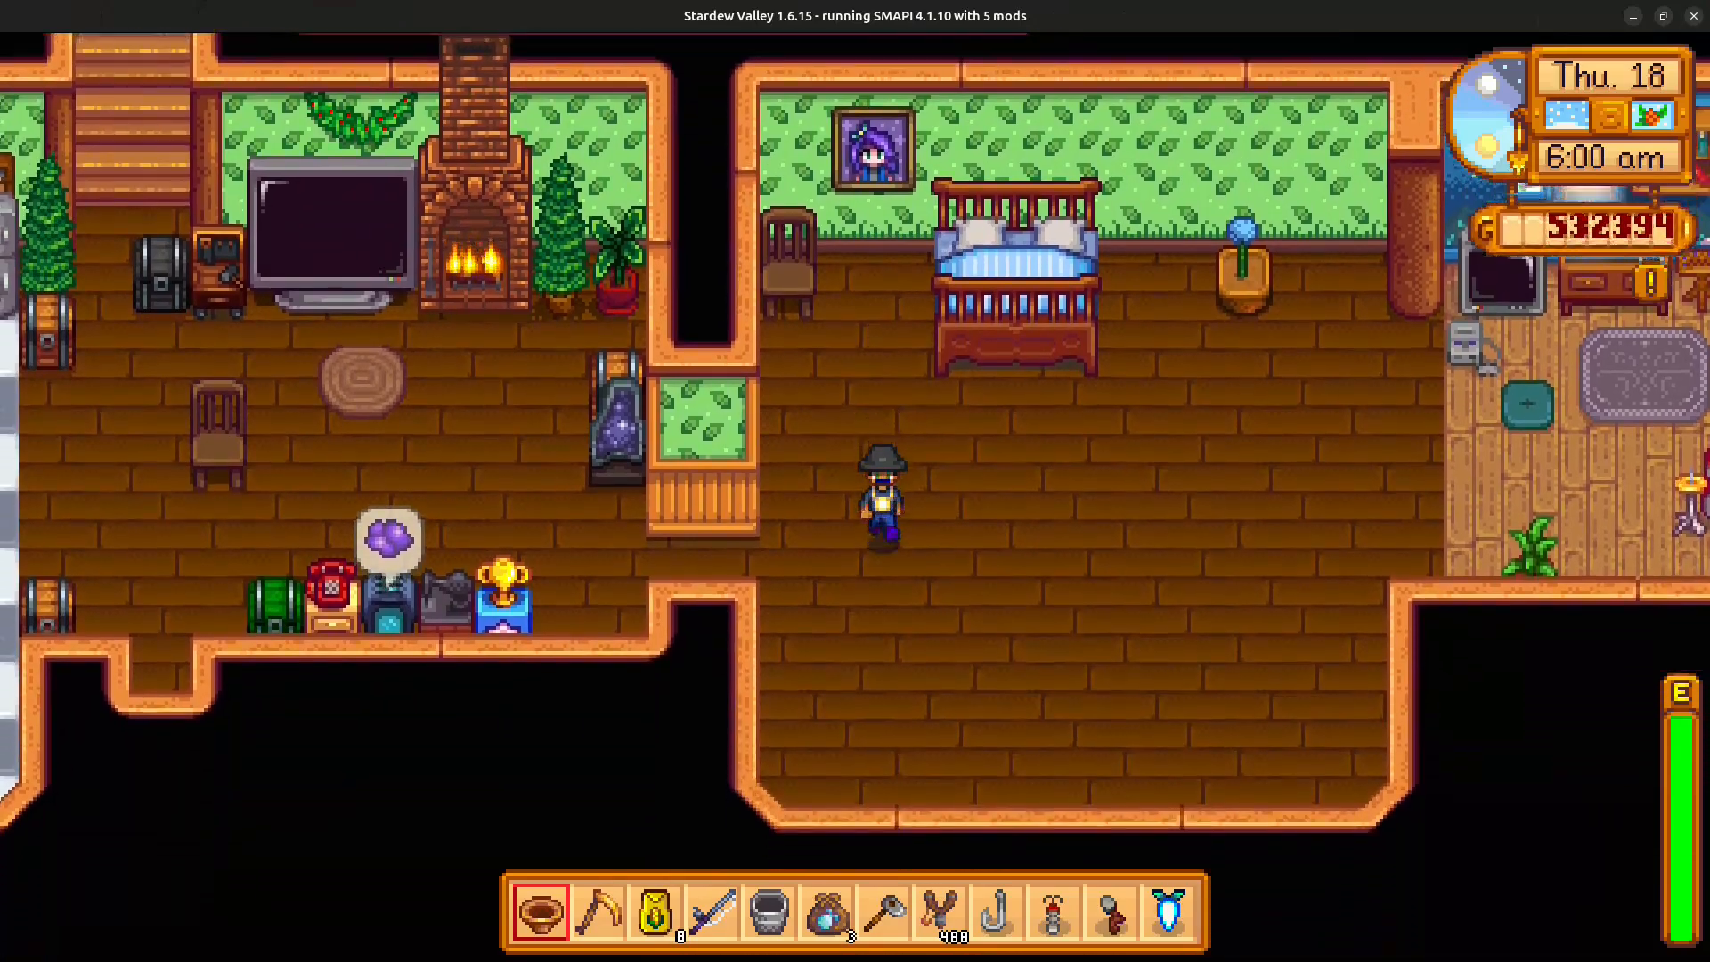
pyautogui.press('a')
pyautogui.press('a')
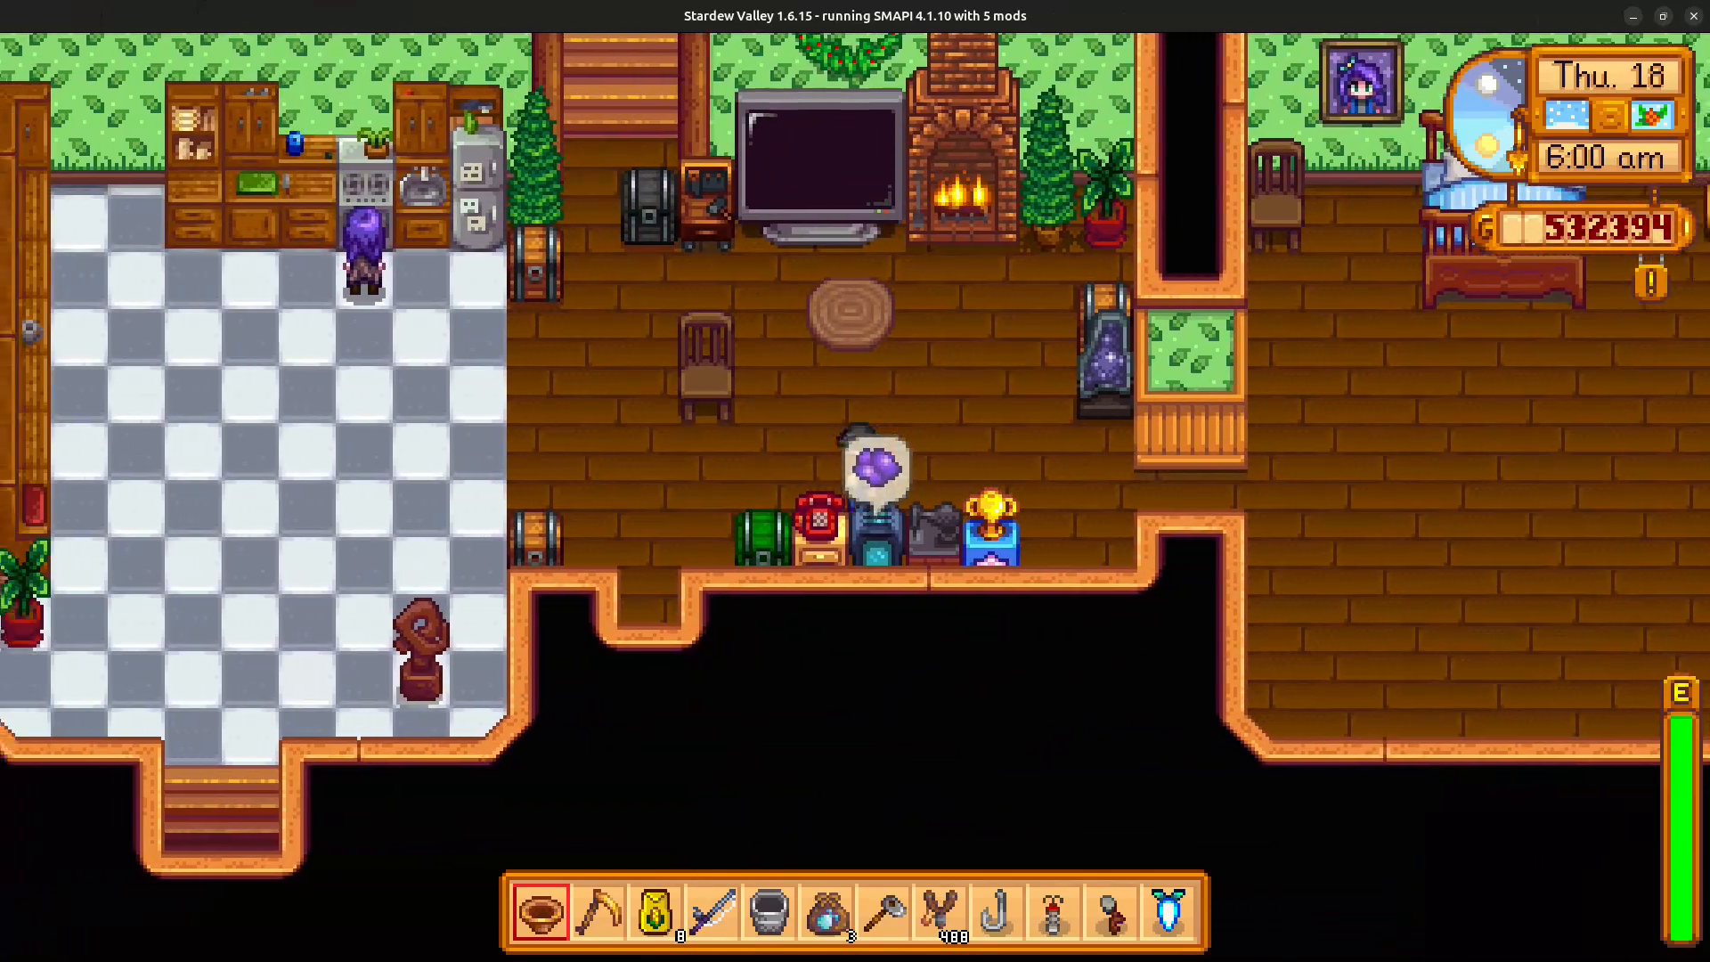
pyautogui.press('w')
pyautogui.press('w')
pyautogui.press('a')
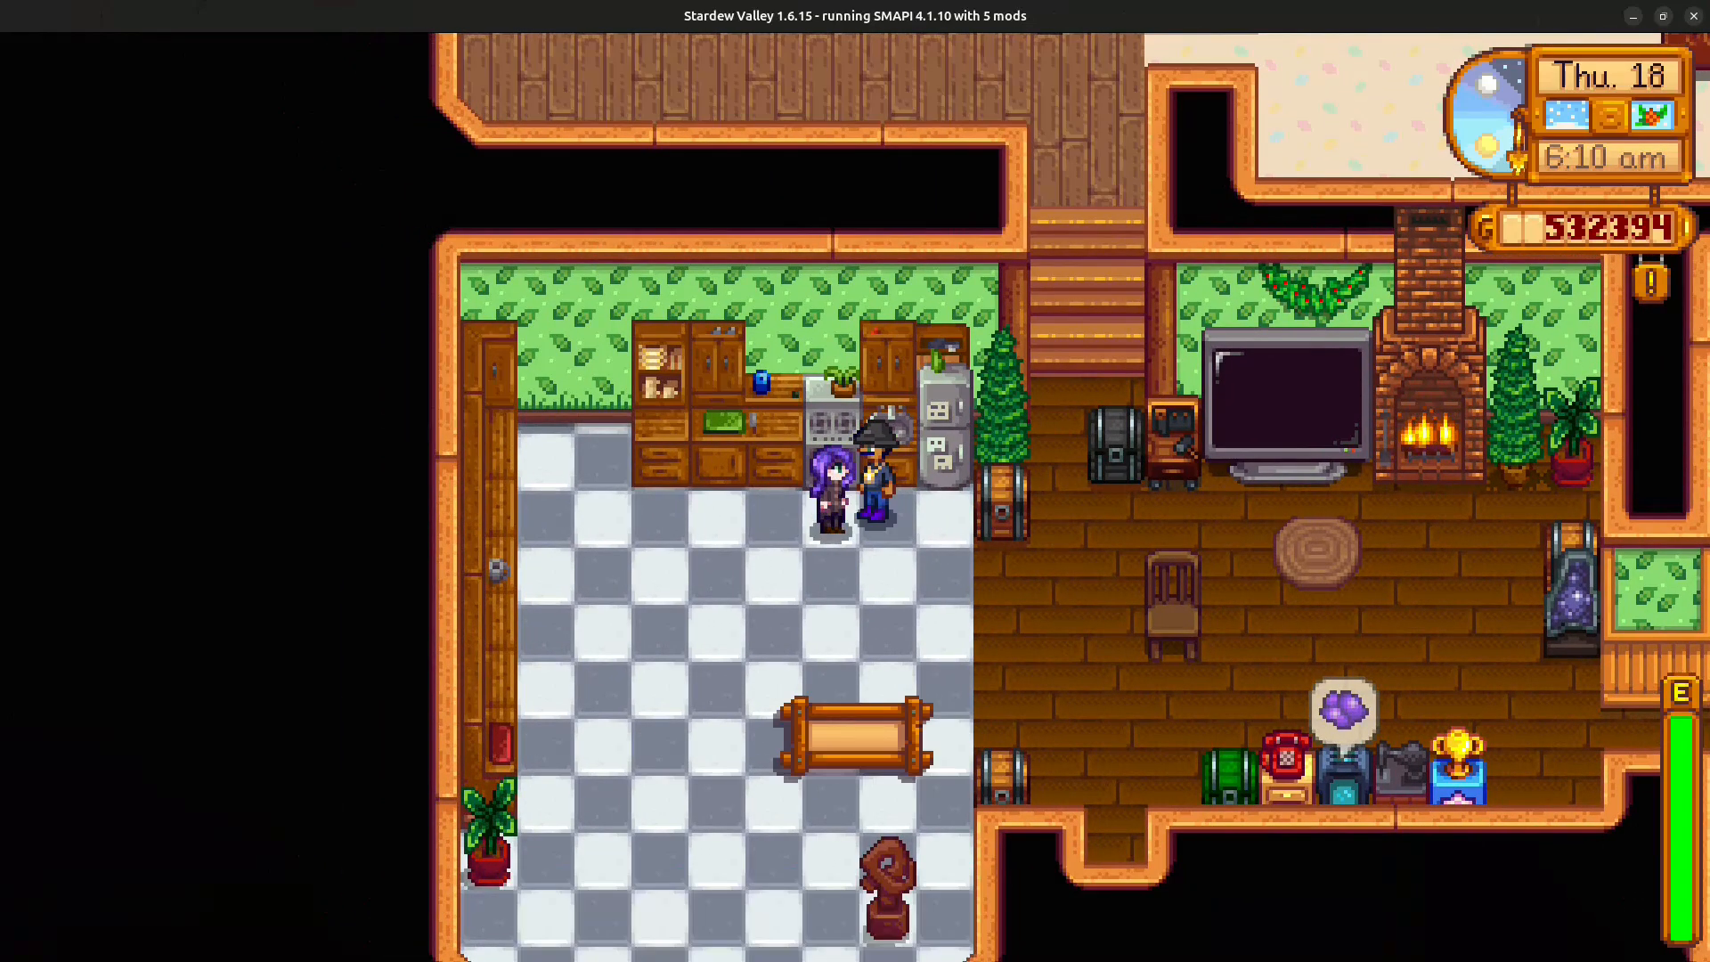
pyautogui.press('x')
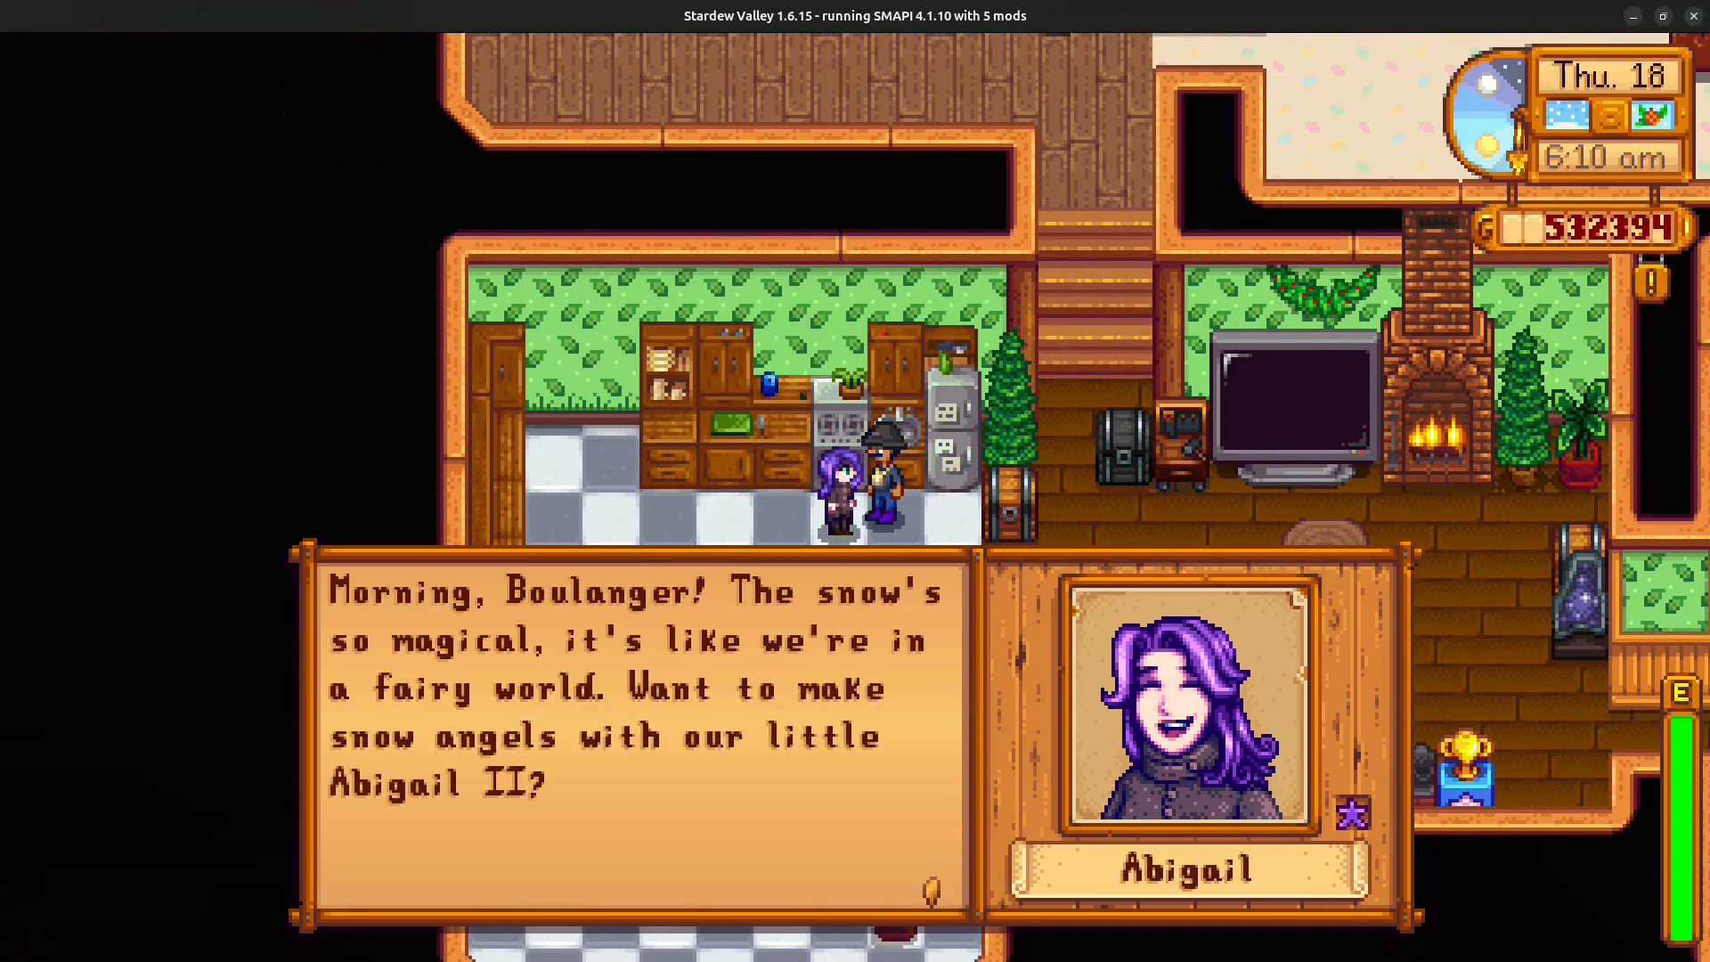
# - Pick replies in Abigail's AI-generated conversation, then stay silent to end it
pyautogui.click(1133, 686)
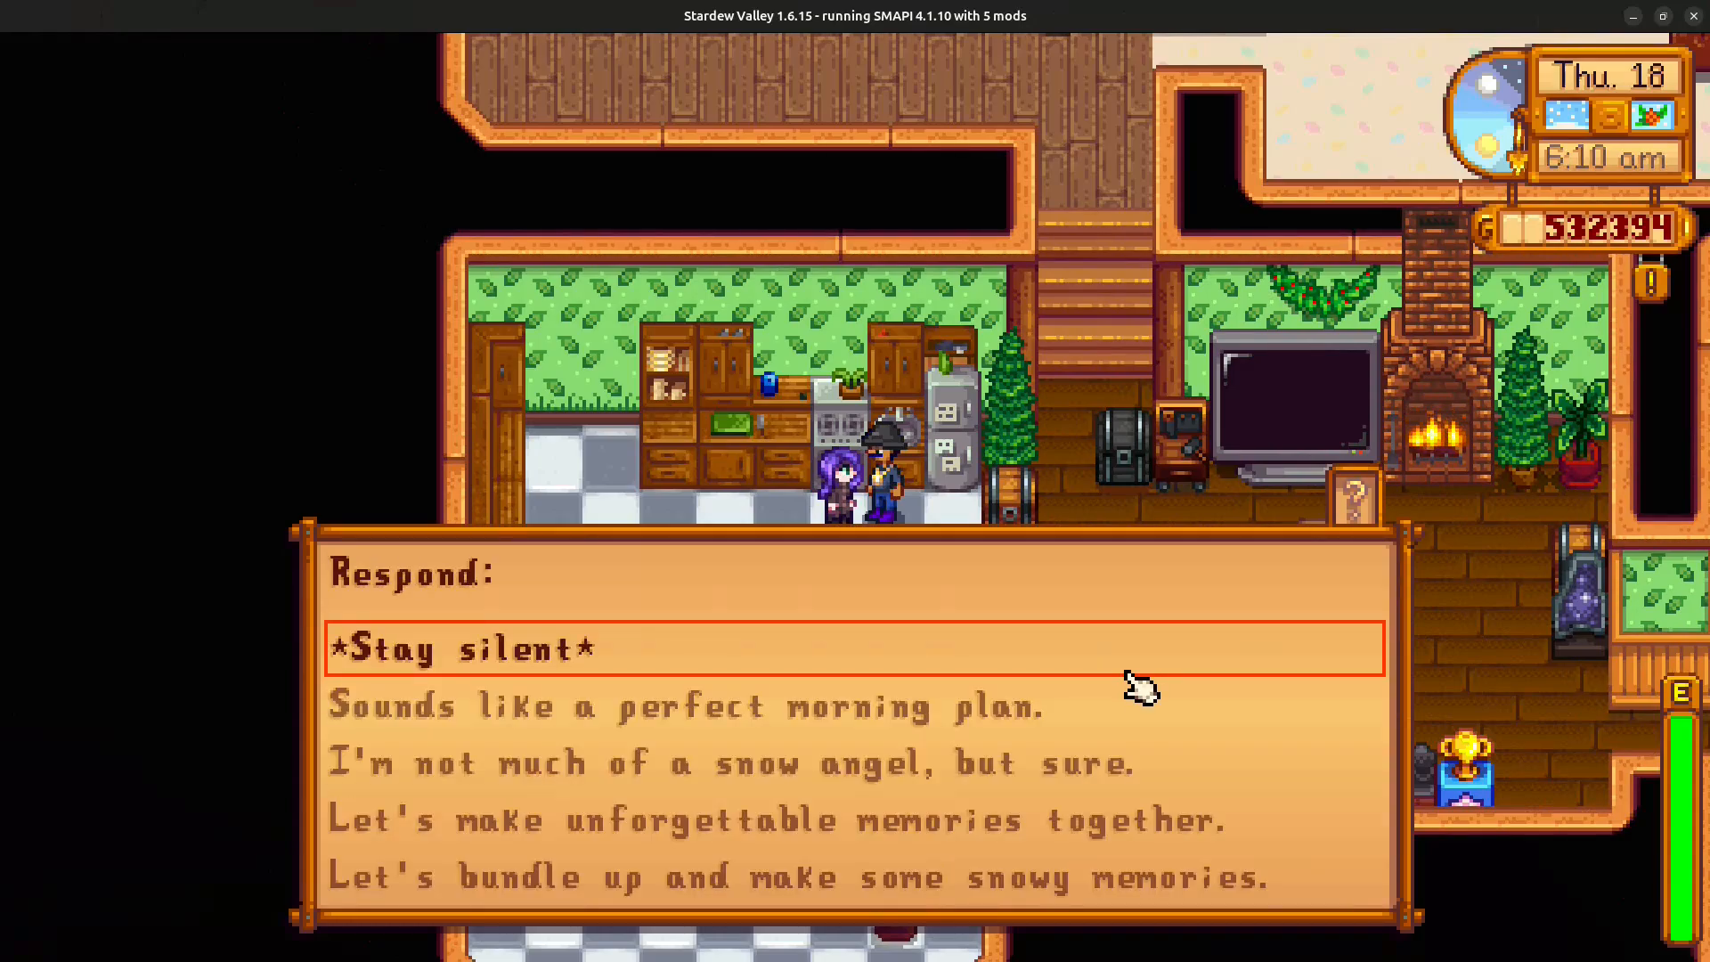
pyautogui.click(1129, 729)
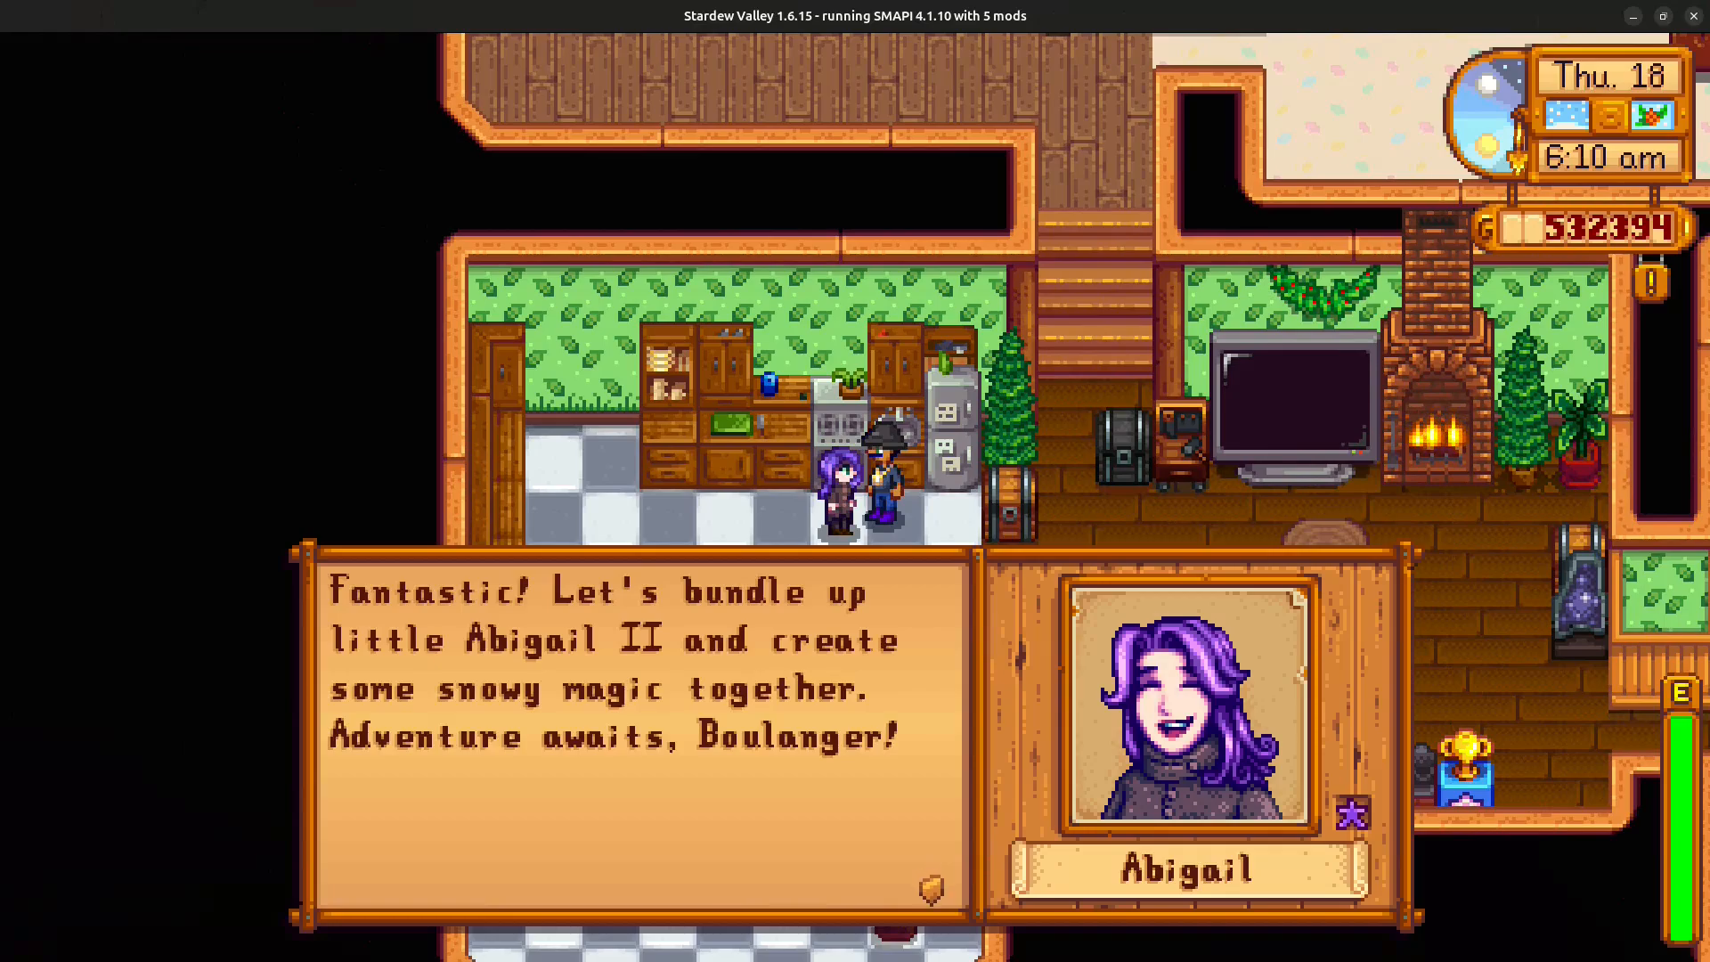
pyautogui.click(1129, 732)
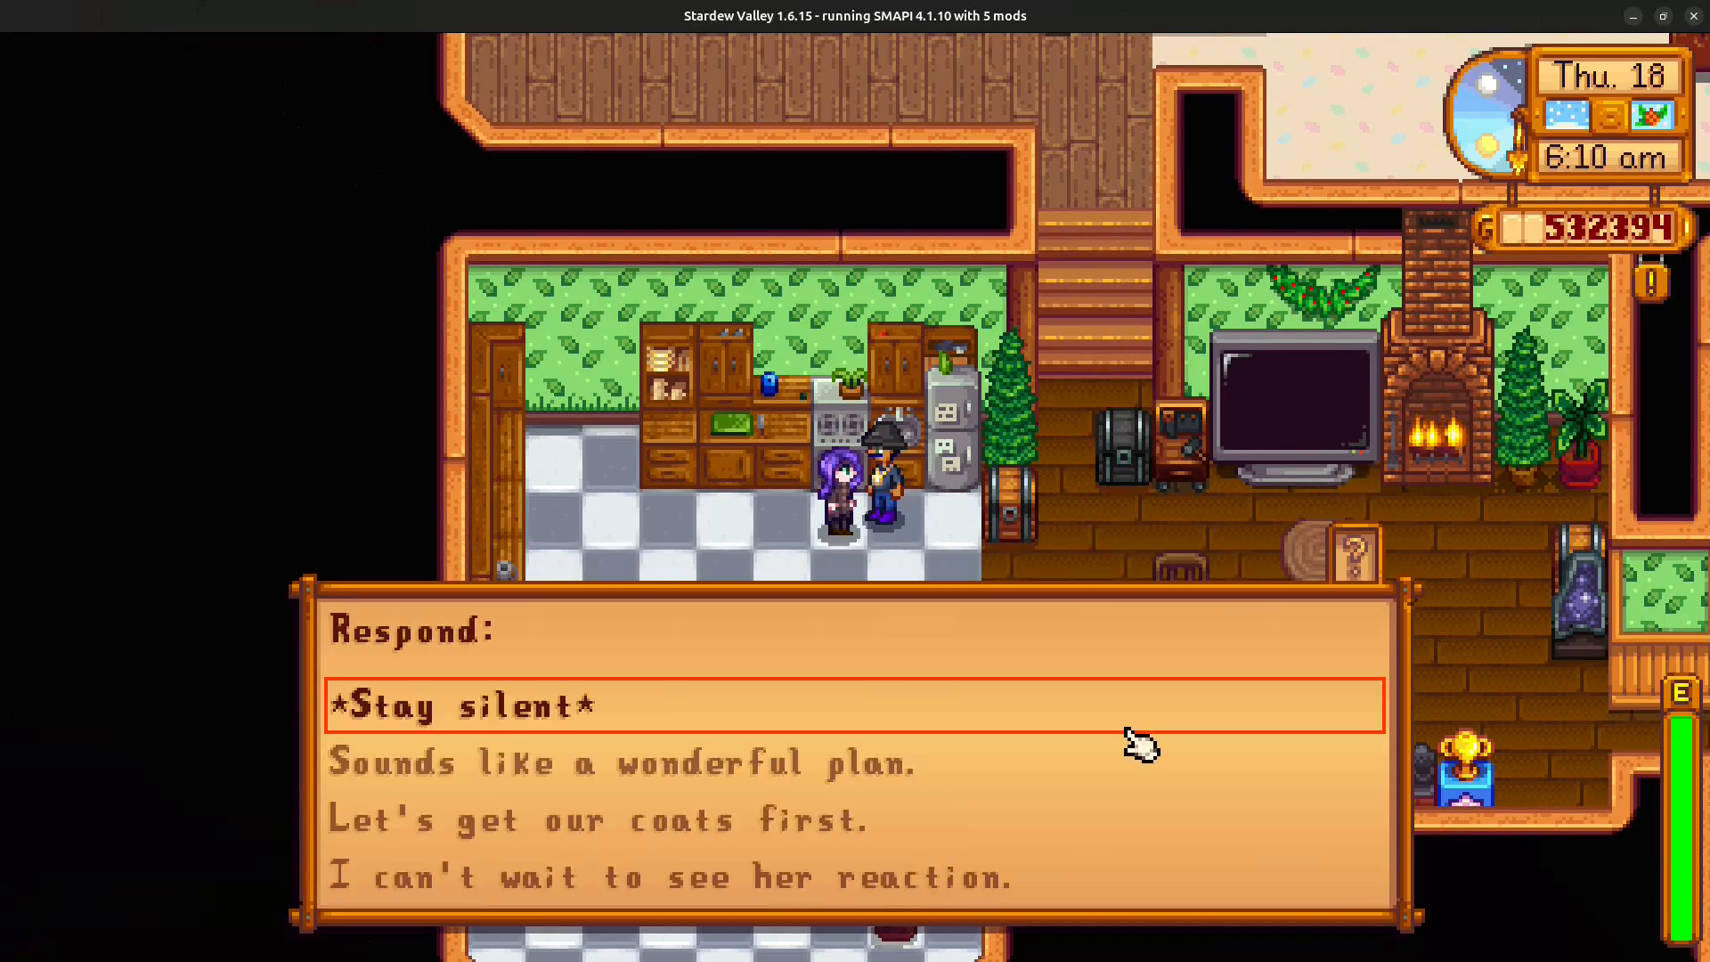
pyautogui.click(1129, 730)
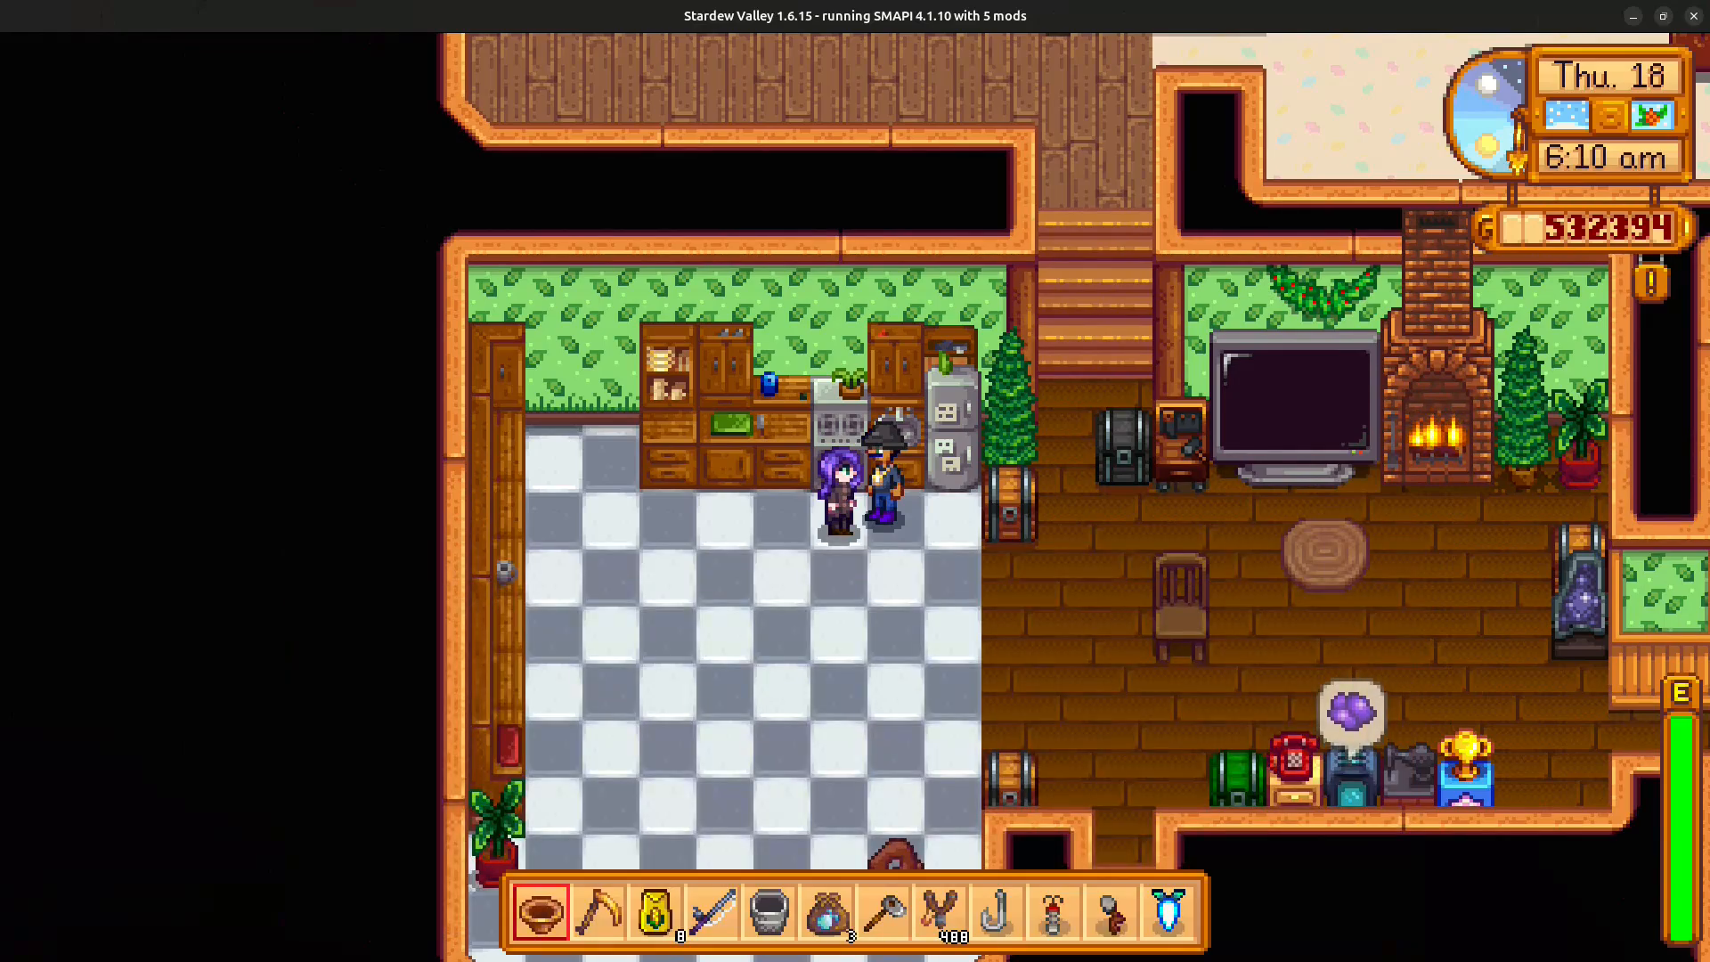
pyautogui.press('e')
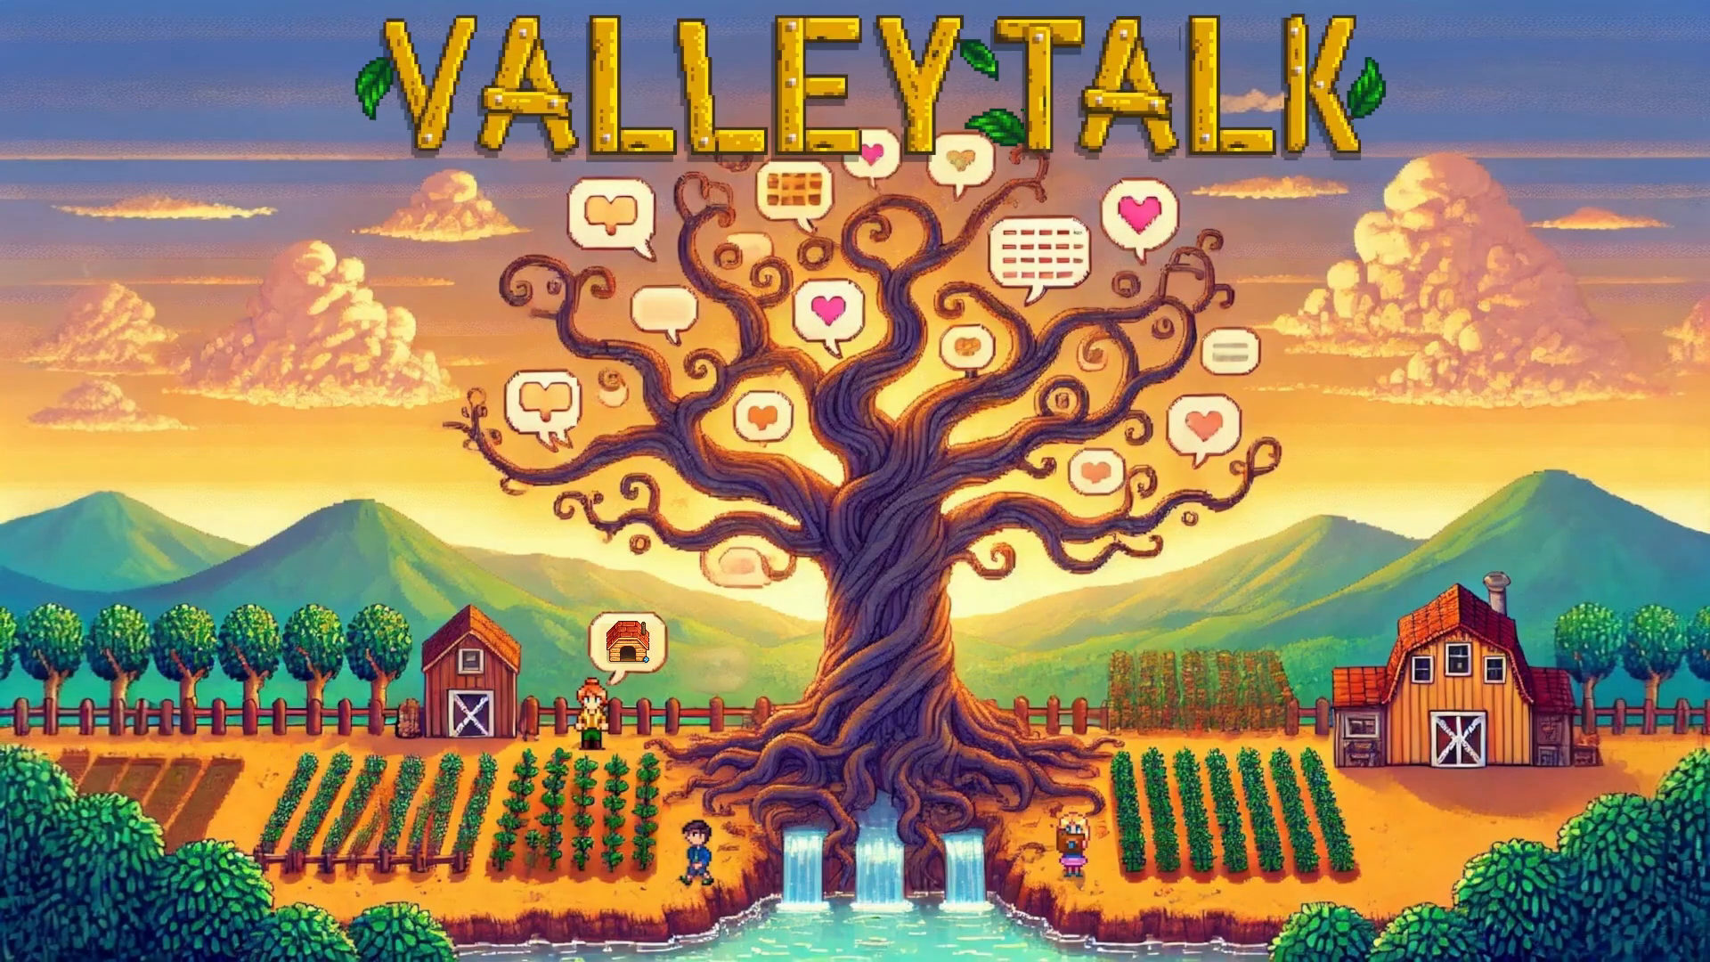